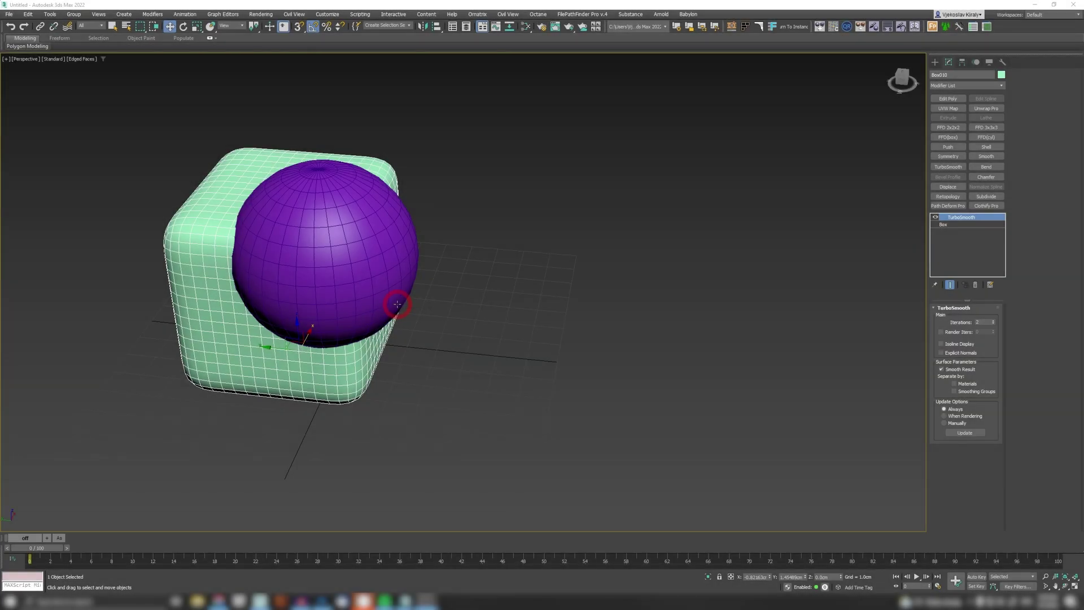
Pan the perspective view, then select the rounded box Box010 rather than the sphere
{"action": "middle_click_drag", "start_coordinate": [397, 305], "coordinate": [334, 284]}
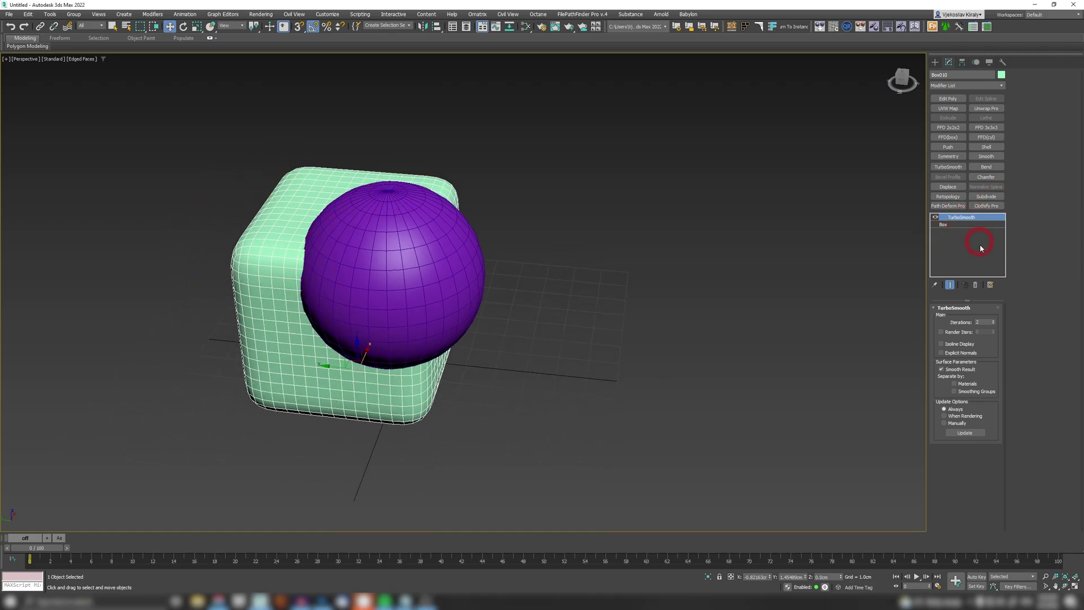
{"action": "left_click", "coordinate": [442, 271]}
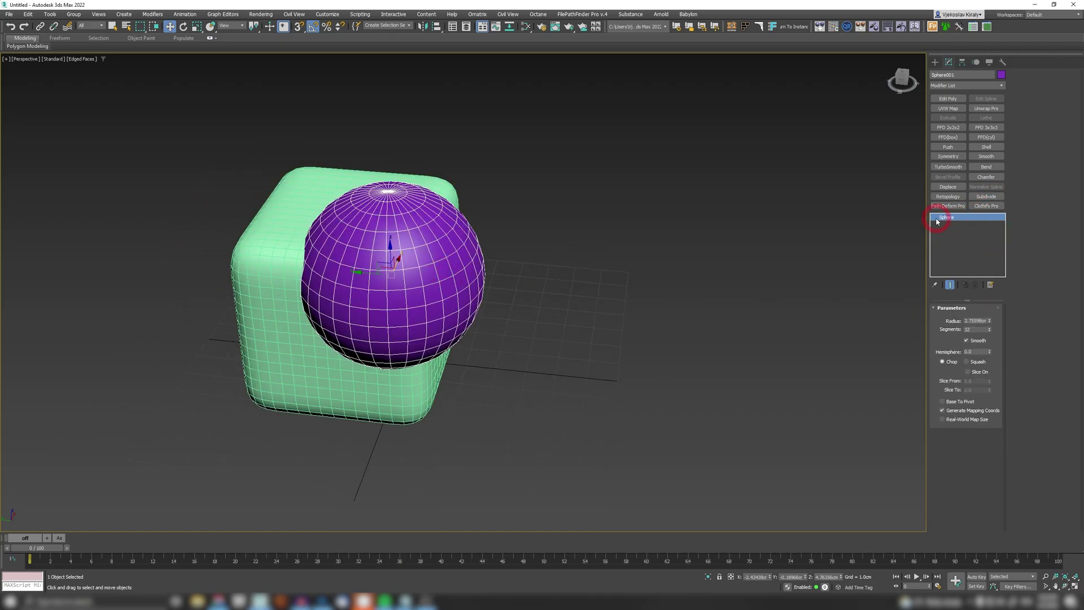
{"action": "left_click", "coordinate": [242, 224]}
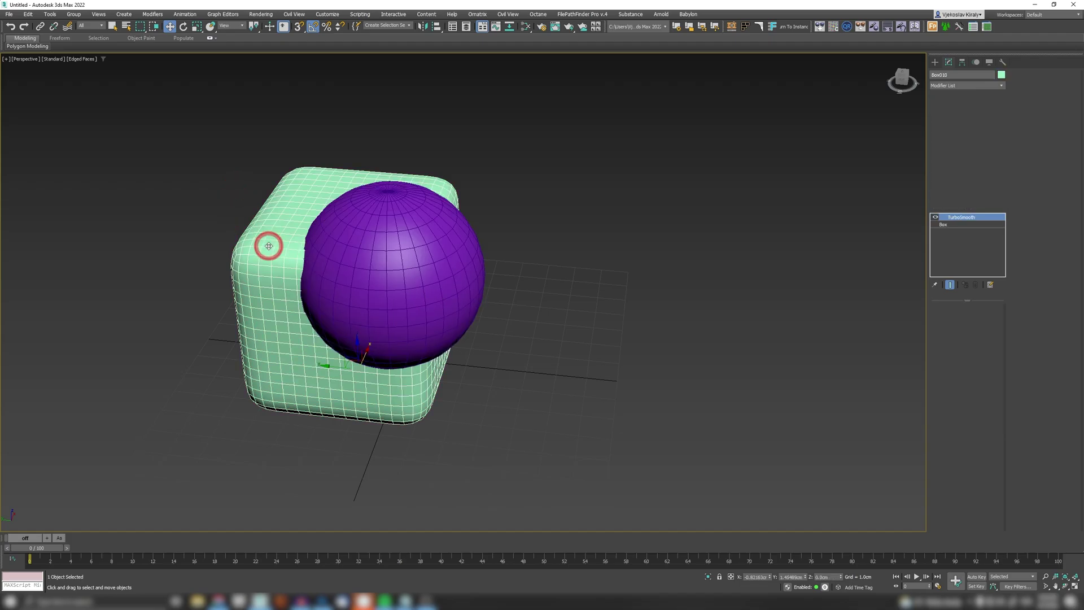
Create a ProBoolean on the box and subtract the purple sphere, orbiting to check the cut
{"action": "left_click", "coordinate": [936, 62]}
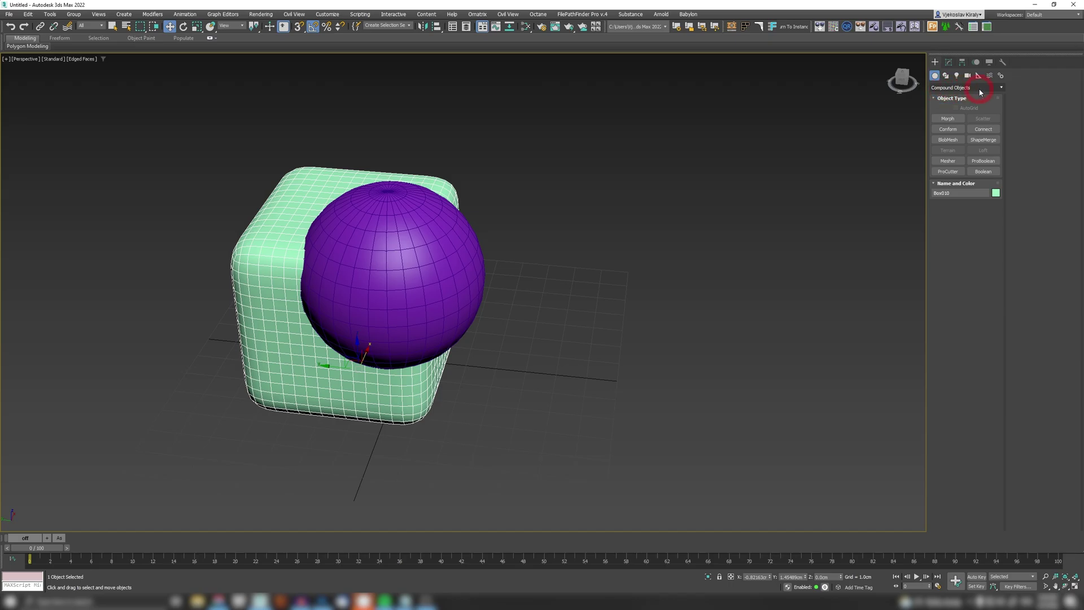
{"action": "left_click", "coordinate": [981, 163]}
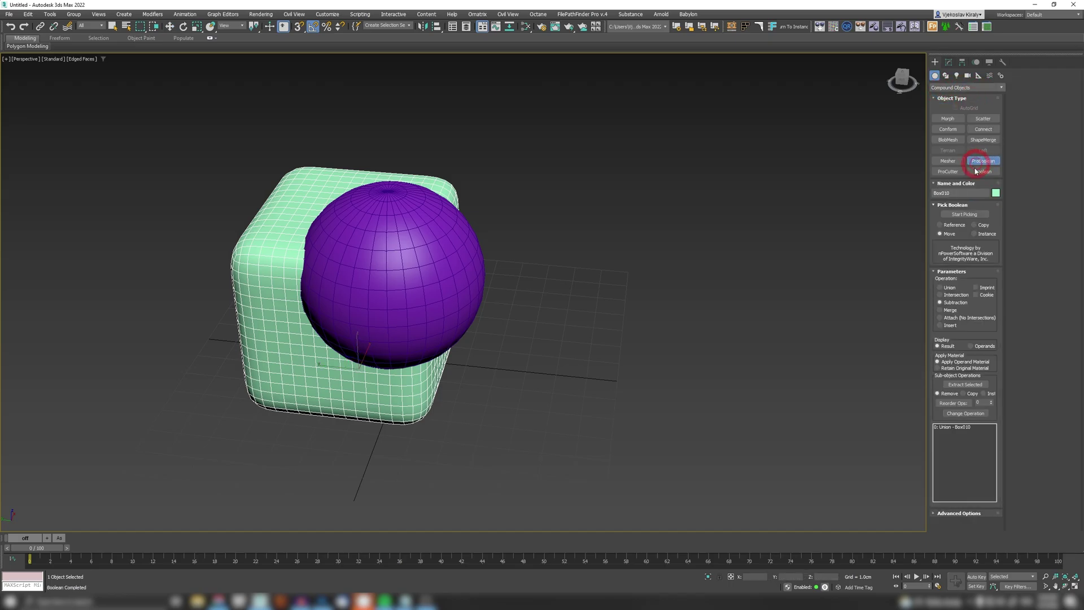
{"action": "left_click", "coordinate": [965, 214]}
{"action": "left_click", "coordinate": [397, 278]}
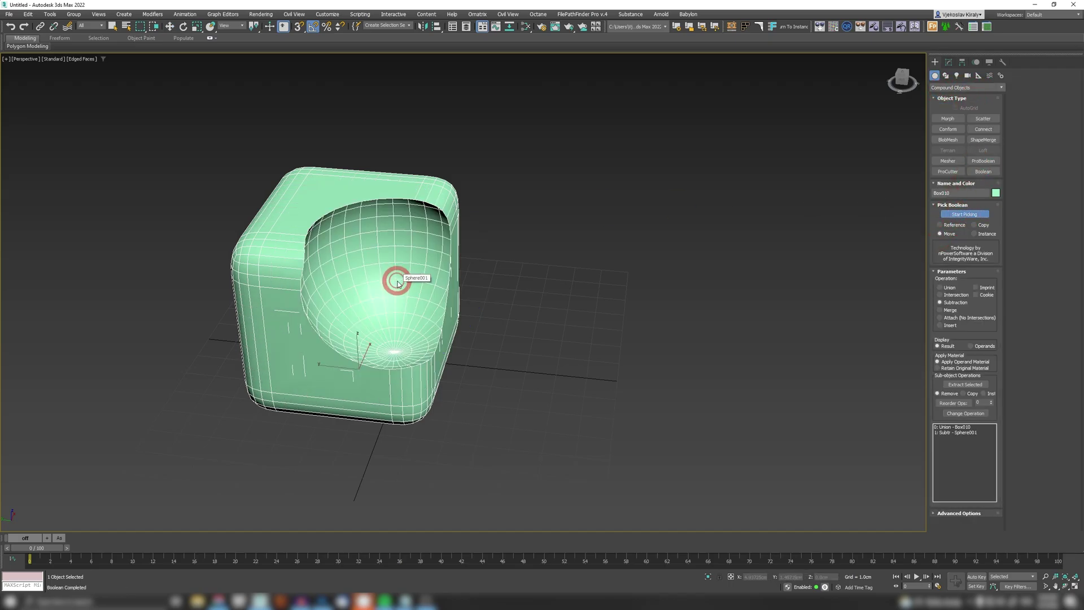
{"action": "middle_click_drag", "start_coordinate": [387, 273], "coordinate": [292, 266], "text": "alt"}
{"action": "scroll", "coordinate": [386, 287], "scroll_direction": "up", "scroll_amount": 2}
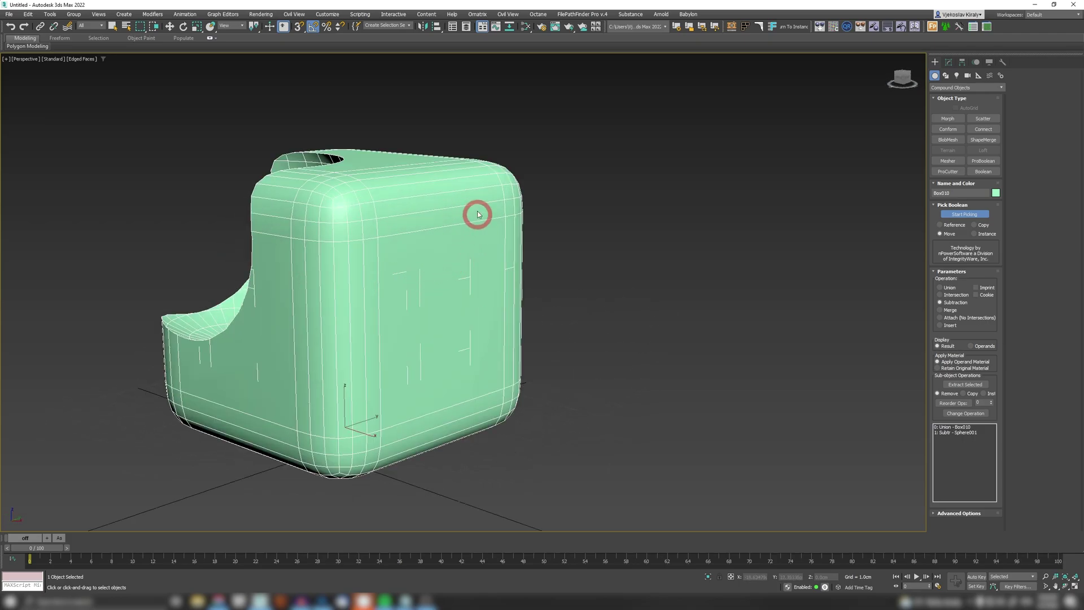
{"action": "scroll", "coordinate": [427, 332], "scroll_direction": "down", "scroll_amount": 2}
{"action": "middle_click_drag", "start_coordinate": [427, 332], "coordinate": [366, 339], "text": "alt"}
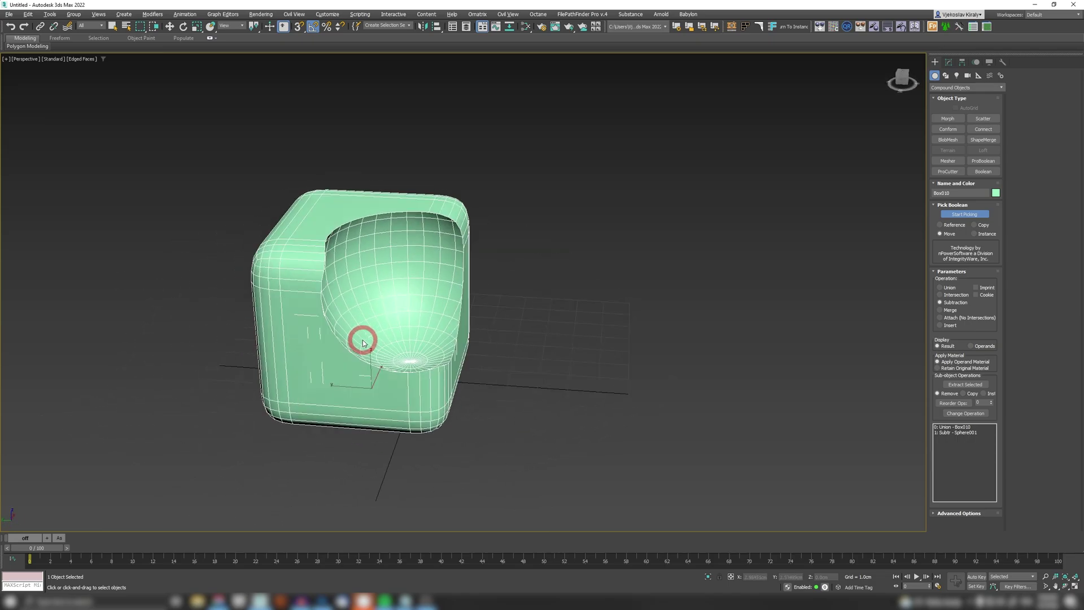
Set the ProBoolean's Advanced Options to No Edge Removal and move to the Modify panel
{"action": "left_click", "coordinate": [960, 513]}
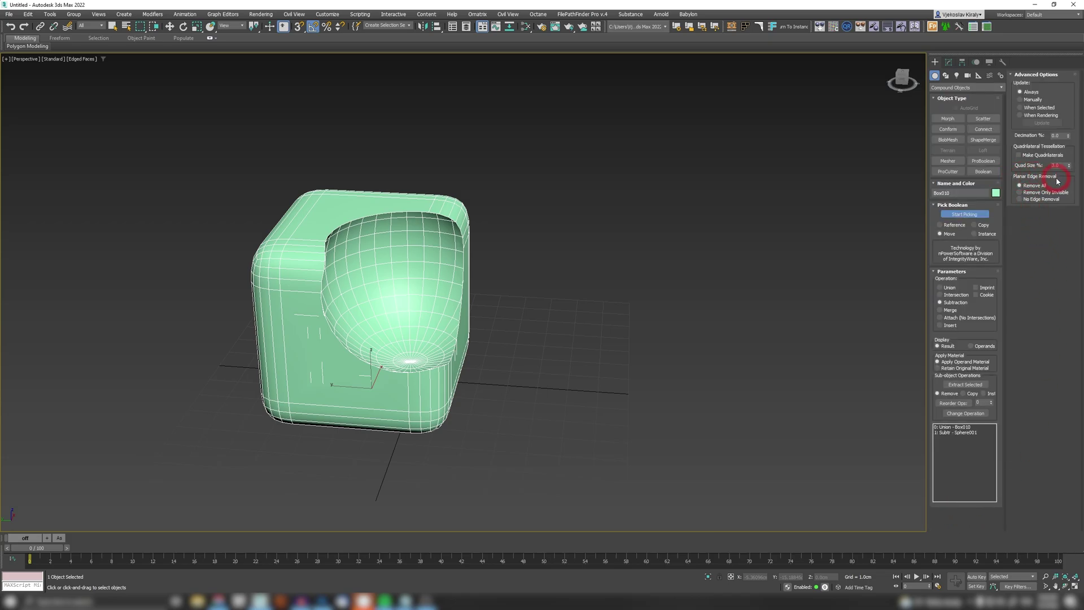
{"action": "left_click", "coordinate": [1028, 194]}
{"action": "left_click", "coordinate": [1048, 202]}
{"action": "middle_click_drag", "start_coordinate": [477, 322], "coordinate": [547, 310], "text": "alt"}
{"action": "left_click", "coordinate": [936, 75]}
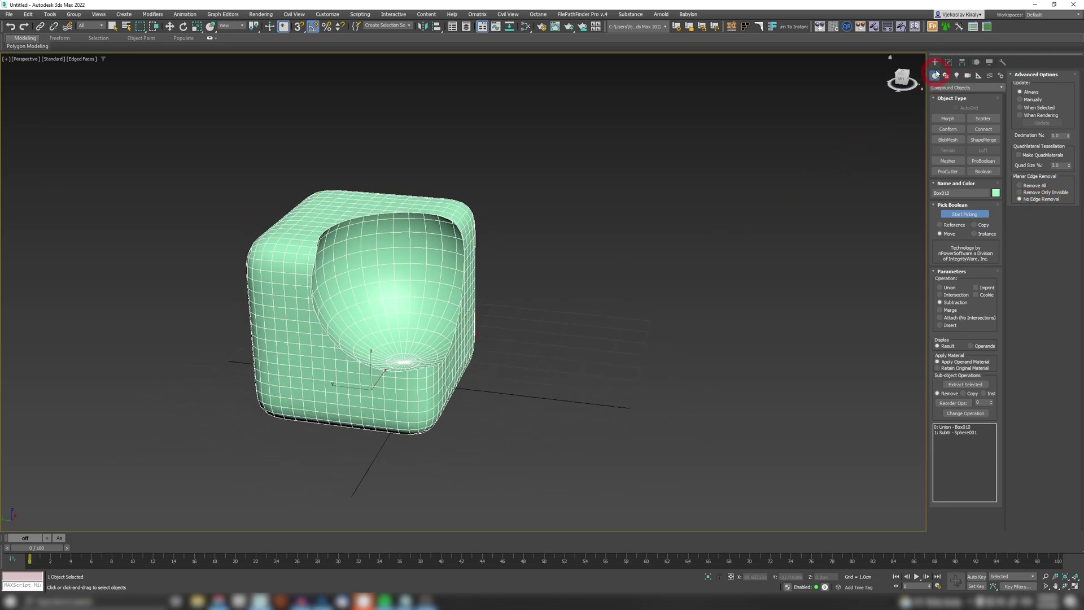
{"action": "left_click", "coordinate": [949, 62]}
{"action": "left_click", "coordinate": [948, 100]}
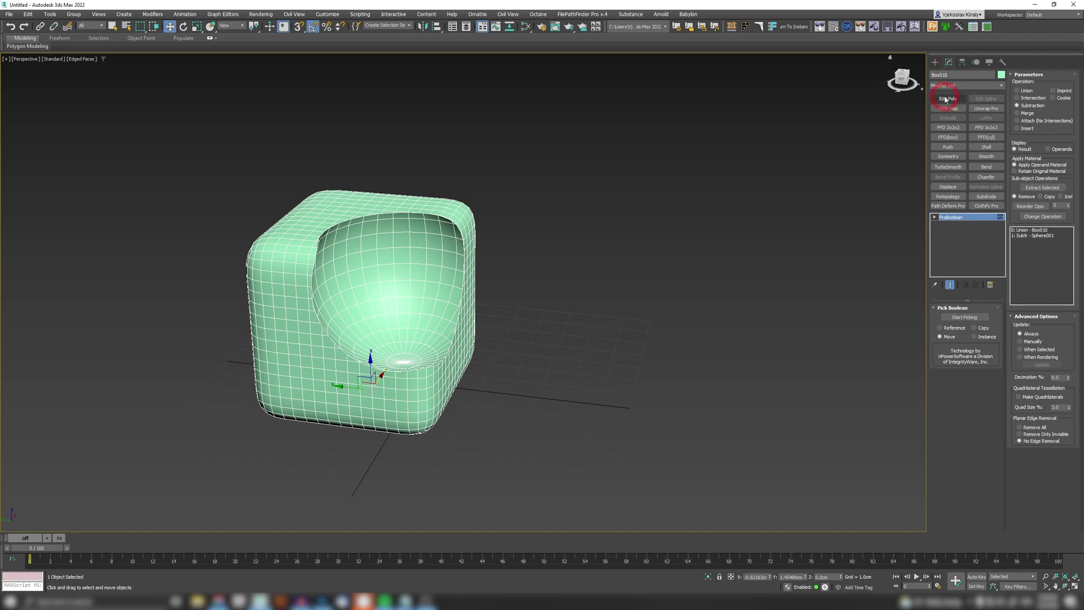
{"action": "key", "text": "1"}
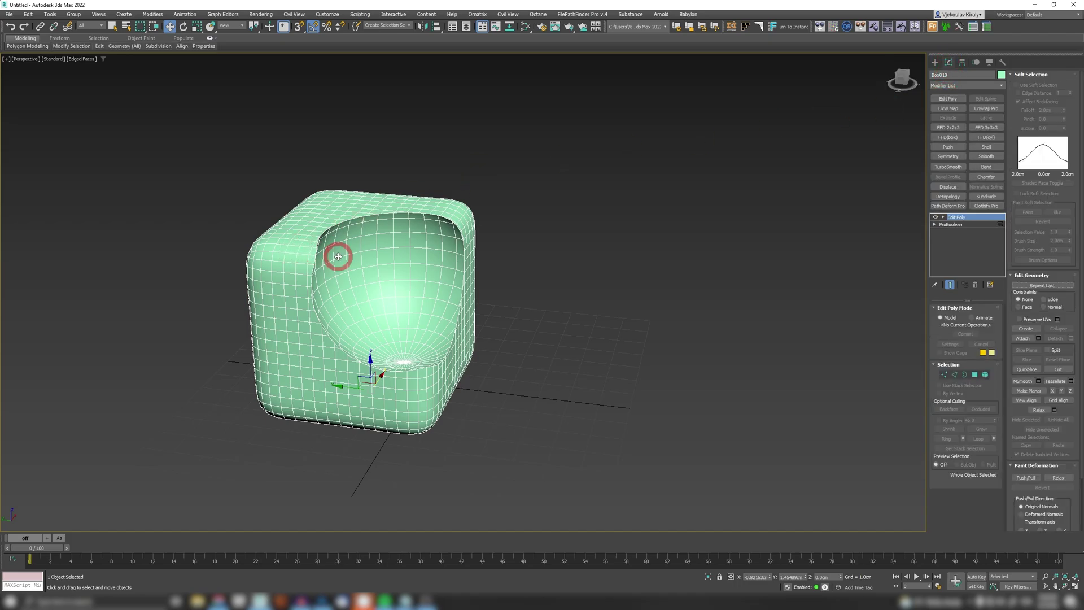
{"action": "scroll", "coordinate": [300, 247], "scroll_direction": "up", "scroll_amount": 6}
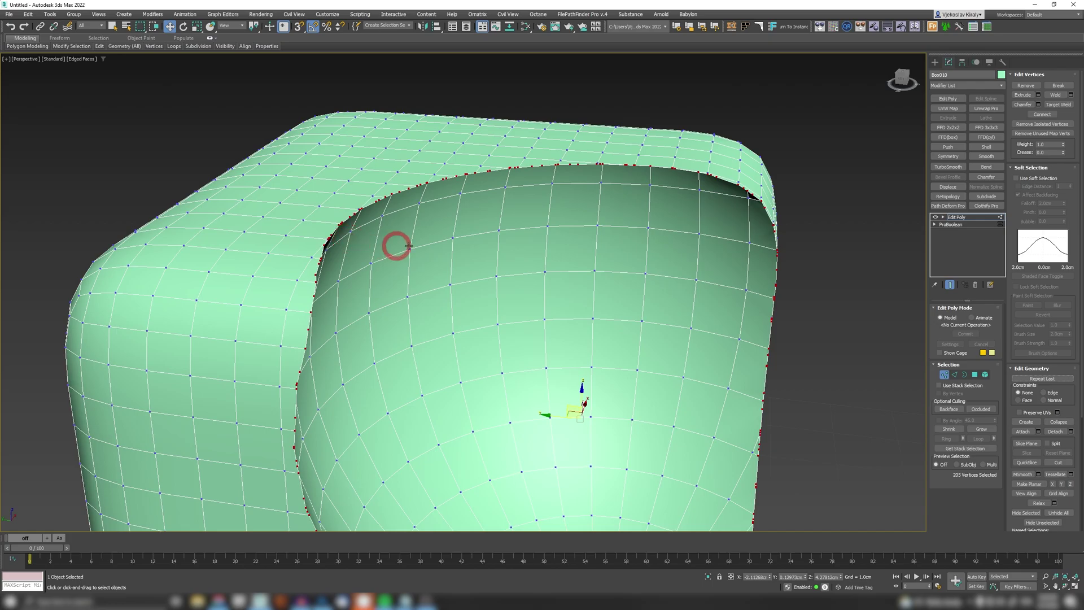
{"action": "scroll", "coordinate": [459, 181], "scroll_direction": "up", "scroll_amount": 5}
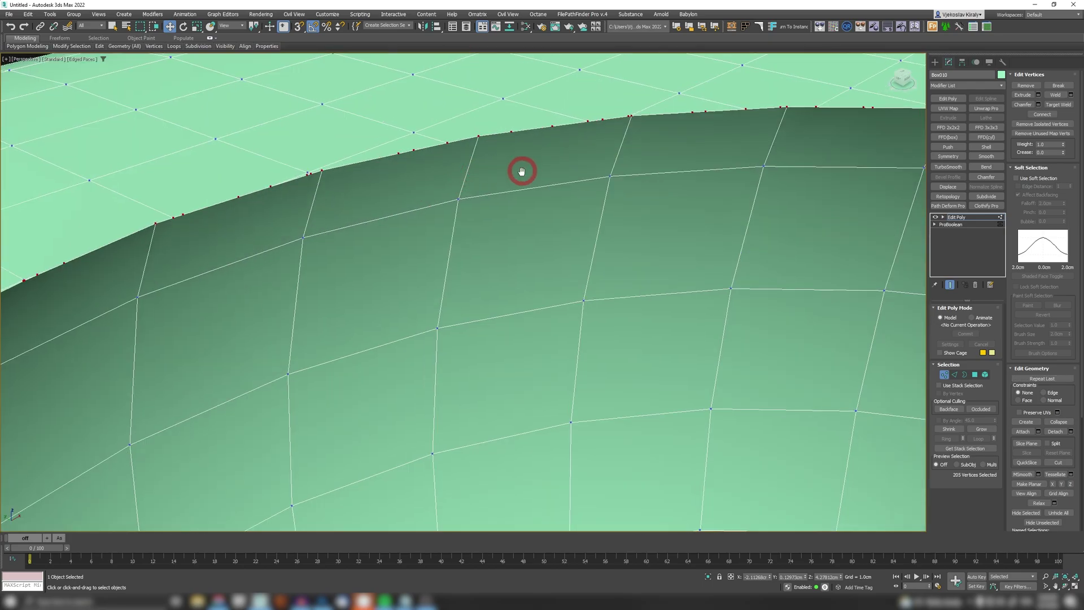
{"action": "middle_click_drag", "start_coordinate": [408, 229], "coordinate": [363, 245]}
{"action": "scroll", "coordinate": [368, 198], "scroll_direction": "up", "scroll_amount": 2}
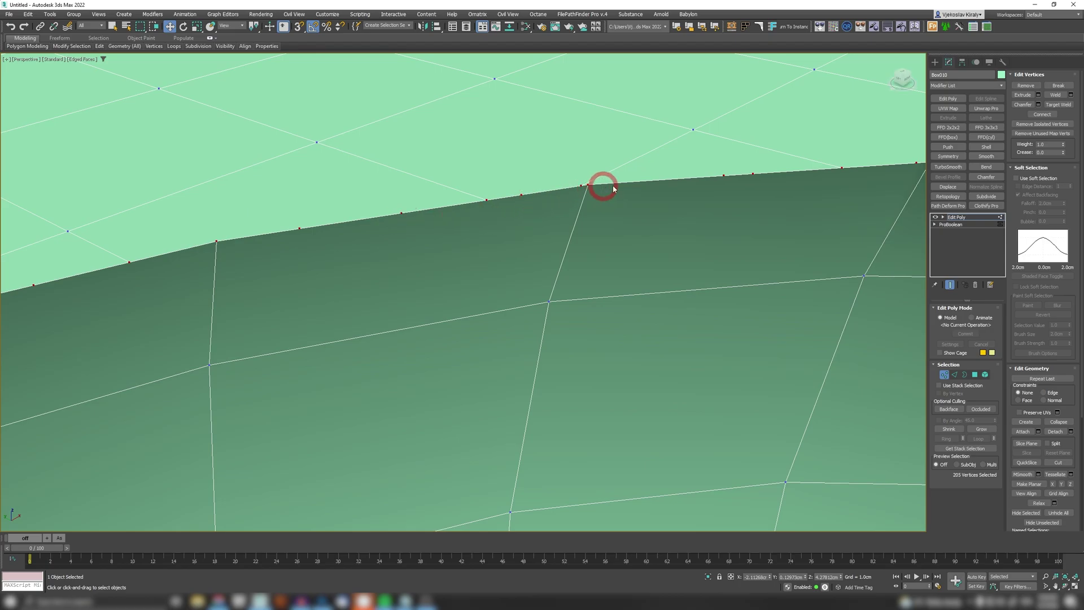
{"action": "middle_click_drag", "start_coordinate": [761, 190], "coordinate": [744, 181]}
{"action": "scroll", "coordinate": [744, 181], "scroll_direction": "down", "scroll_amount": 10}
{"action": "right_click", "coordinate": [963, 217]}
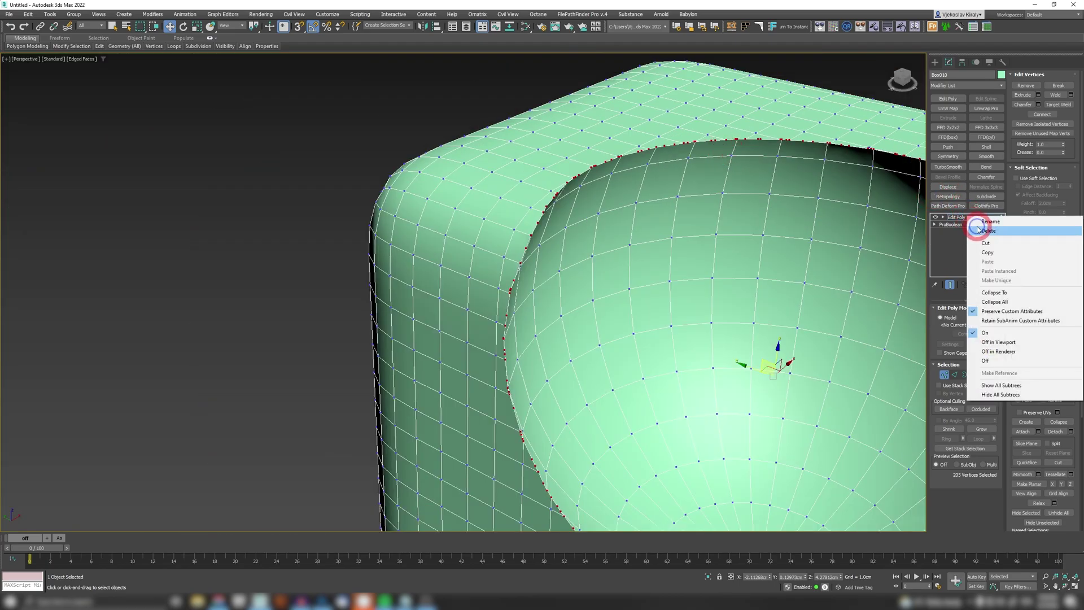
{"action": "left_click", "coordinate": [969, 224]}
{"action": "scroll", "coordinate": [702, 239], "scroll_direction": "down", "scroll_amount": 5}
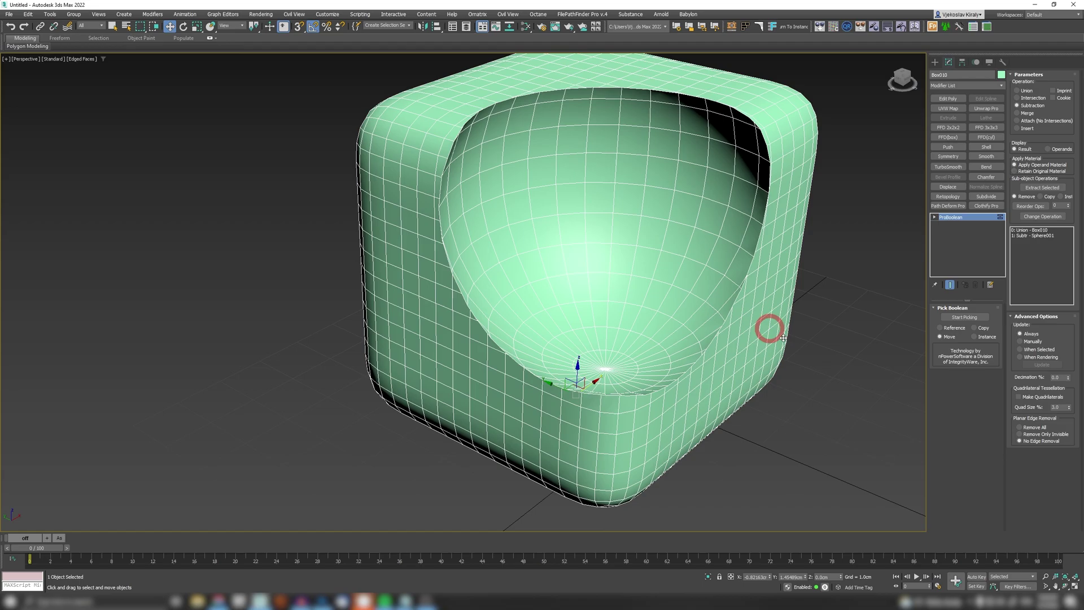
Set Planar Edge Removal to Remove Only Invisible and add an Edit Poly modifier at Vertex level
{"action": "left_click", "coordinate": [1052, 434]}
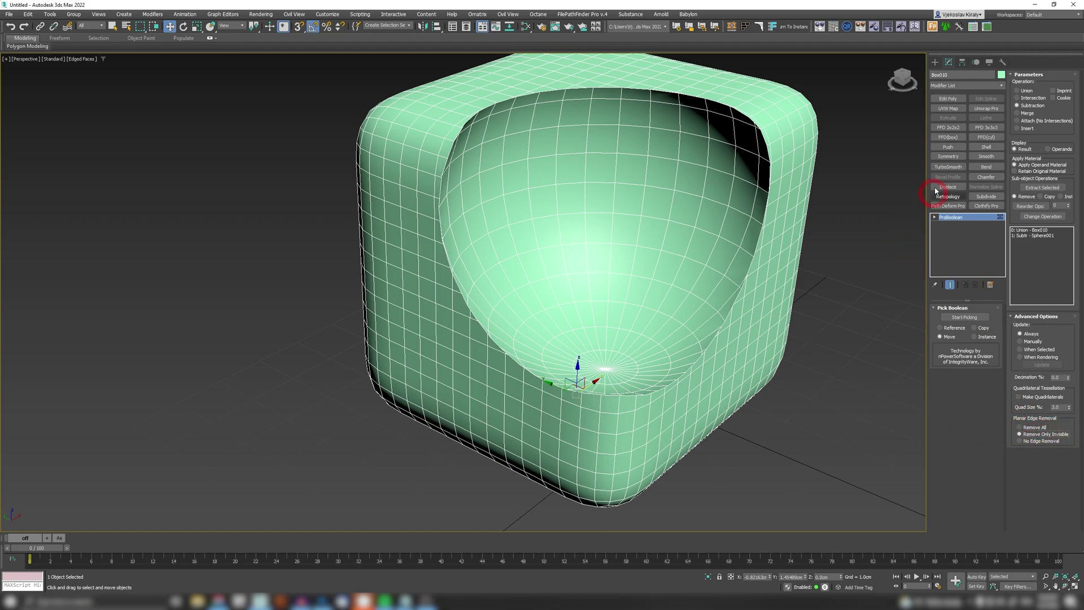
{"action": "left_click", "coordinate": [948, 98]}
{"action": "key", "text": "1"}
Zoom, pan and orbit to inspect the vertices along the hollow's rim
{"action": "scroll", "coordinate": [496, 238], "scroll_direction": "up", "scroll_amount": 10}
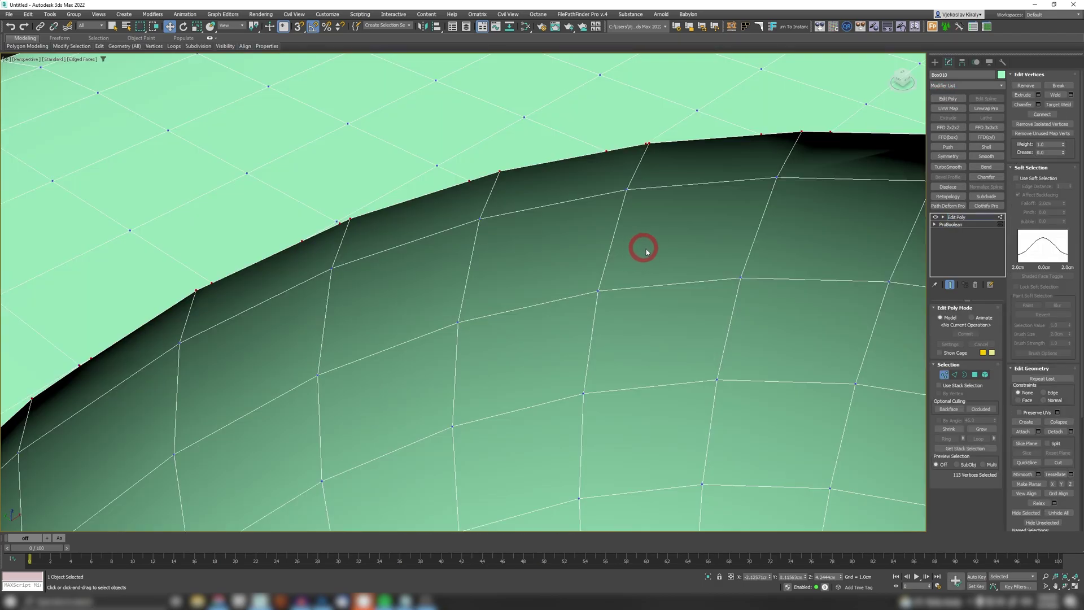
{"action": "middle_click_drag", "start_coordinate": [708, 233], "coordinate": [493, 234]}
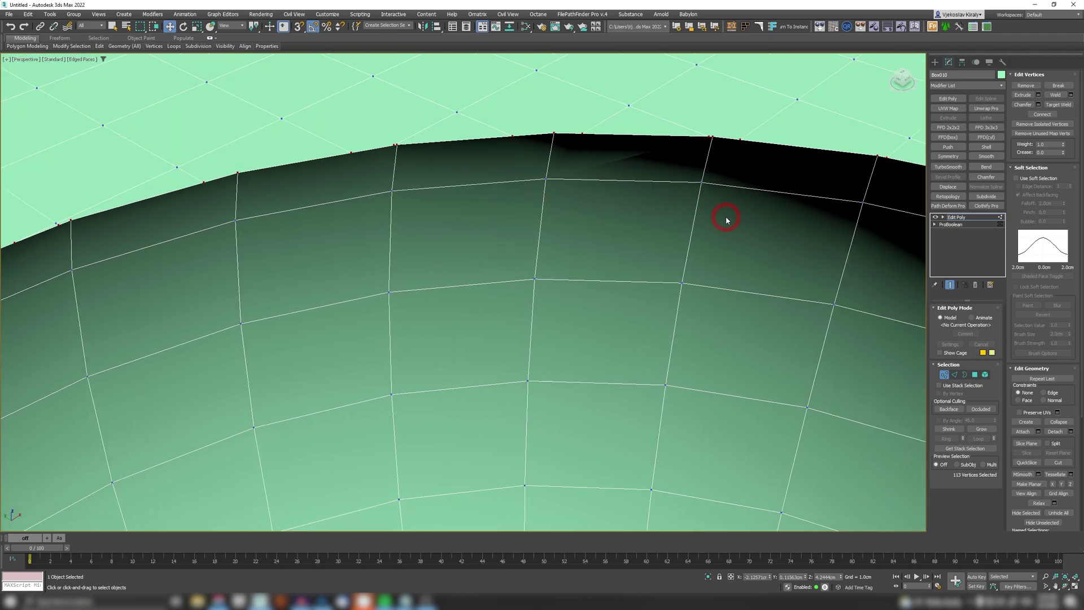
{"action": "scroll", "coordinate": [530, 185], "scroll_direction": "down", "scroll_amount": 6}
{"action": "scroll", "coordinate": [531, 189], "scroll_direction": "down", "scroll_amount": 6}
{"action": "mouse_move", "coordinate": [513, 235]}
{"action": "middle_mouse_down", "text": "alt"}
{"action": "mouse_move", "coordinate": [484, 230]}
{"action": "mouse_move", "coordinate": [496, 266]}
{"action": "mouse_move", "coordinate": [524, 251]}
{"action": "middle_mouse_up", "text": "alt"}
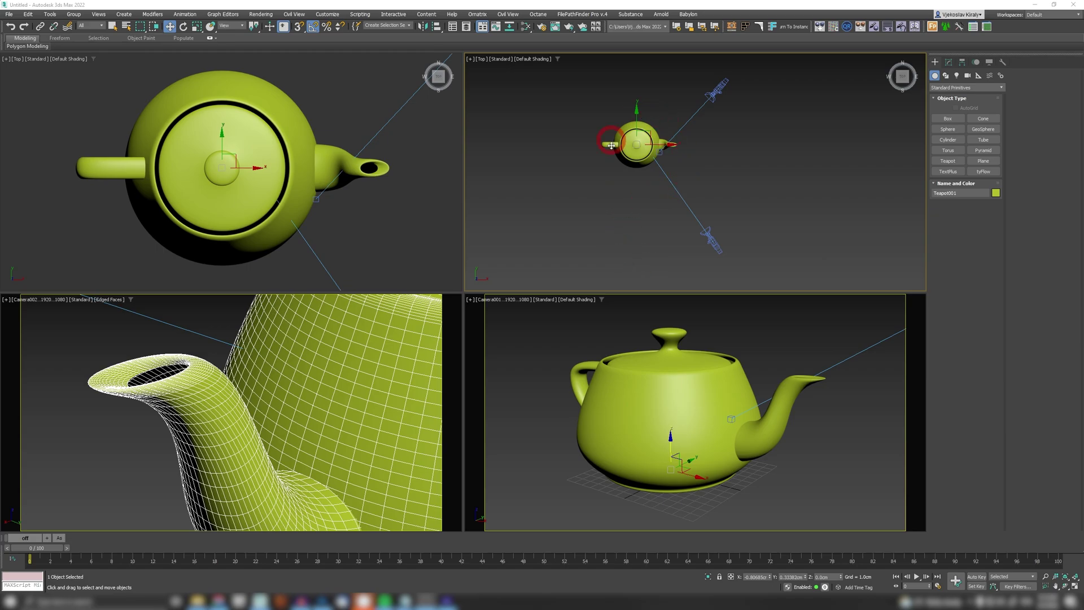
Orbit the Top viewport into an angled Orthographic view, then truck Camera001 and return its shot
{"action": "middle_click_drag", "start_coordinate": [611, 146], "coordinate": [668, 180], "text": "alt"}
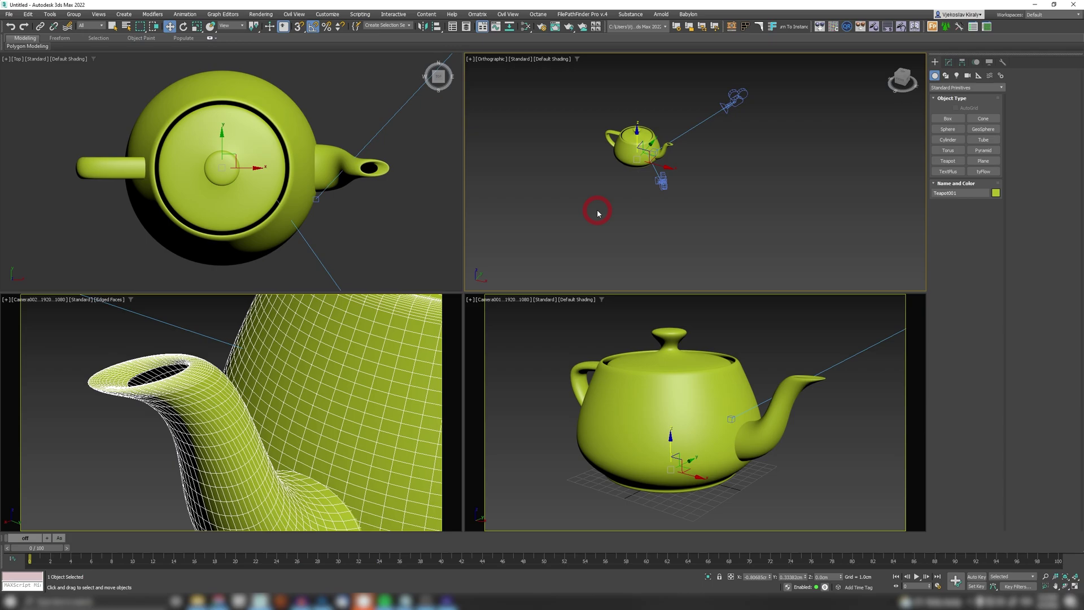
{"action": "left_click", "coordinate": [1056, 586]}
{"action": "left_click_drag", "start_coordinate": [719, 394], "coordinate": [643, 428]}
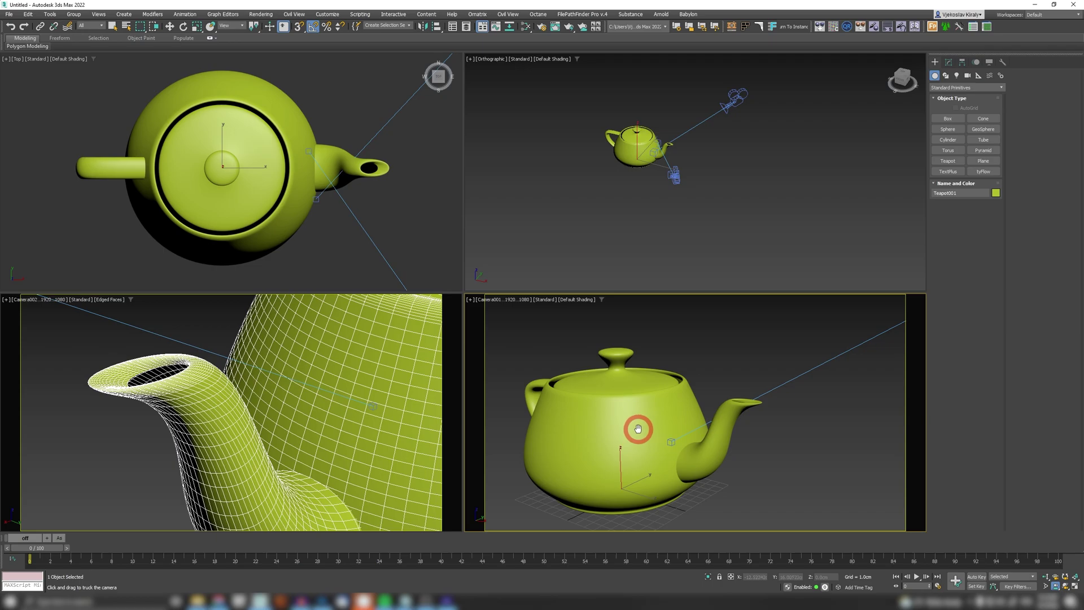
{"action": "left_click_drag", "start_coordinate": [638, 429], "coordinate": [642, 426]}
{"action": "right_click", "coordinate": [663, 233]}
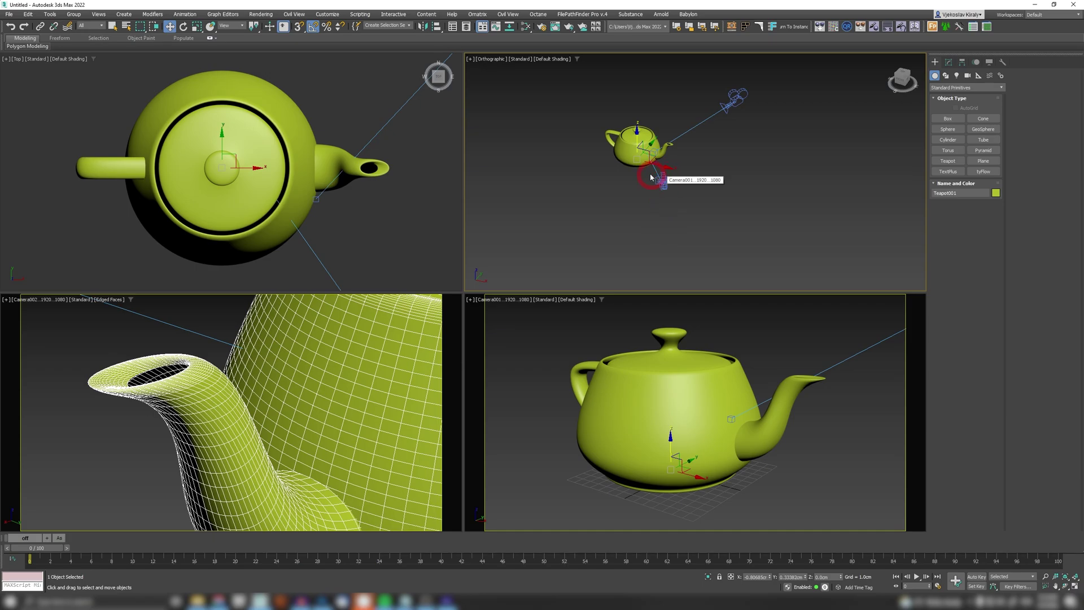
Select only the two cameras and show Hierarchy's Link Info locks
{"action": "left_click_drag", "start_coordinate": [770, 209], "coordinate": [771, 209]}
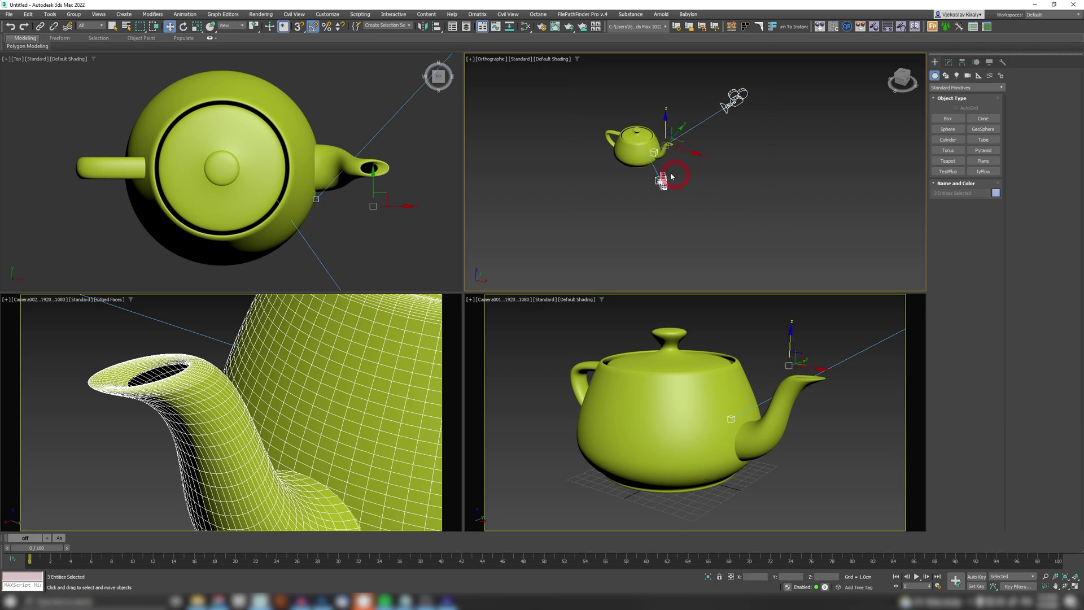
{"action": "left_click", "coordinate": [622, 156], "text": "alt"}
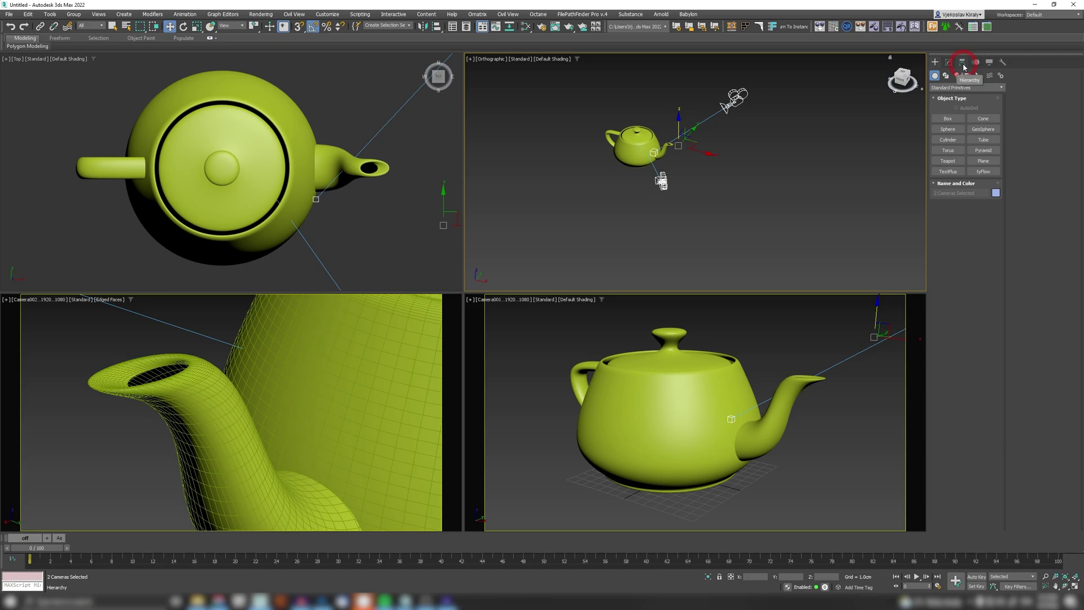
{"action": "left_click", "coordinate": [964, 66]}
{"action": "left_click", "coordinate": [995, 89]}
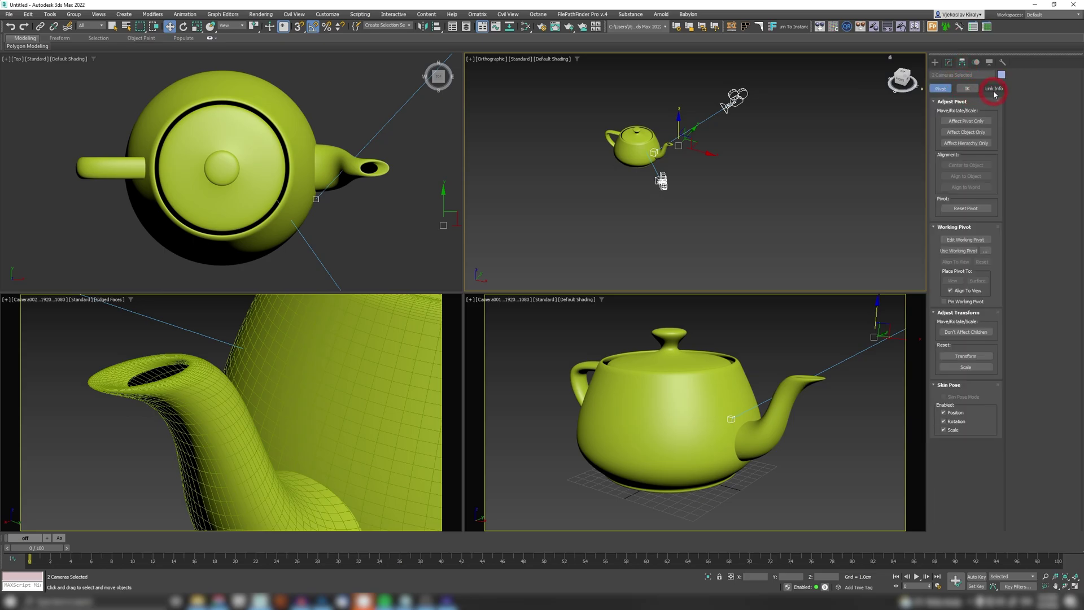
Tick all Move, Rotate and Scale X/Y/Z lock boxes for both cameras
{"action": "left_click", "coordinate": [987, 120]}
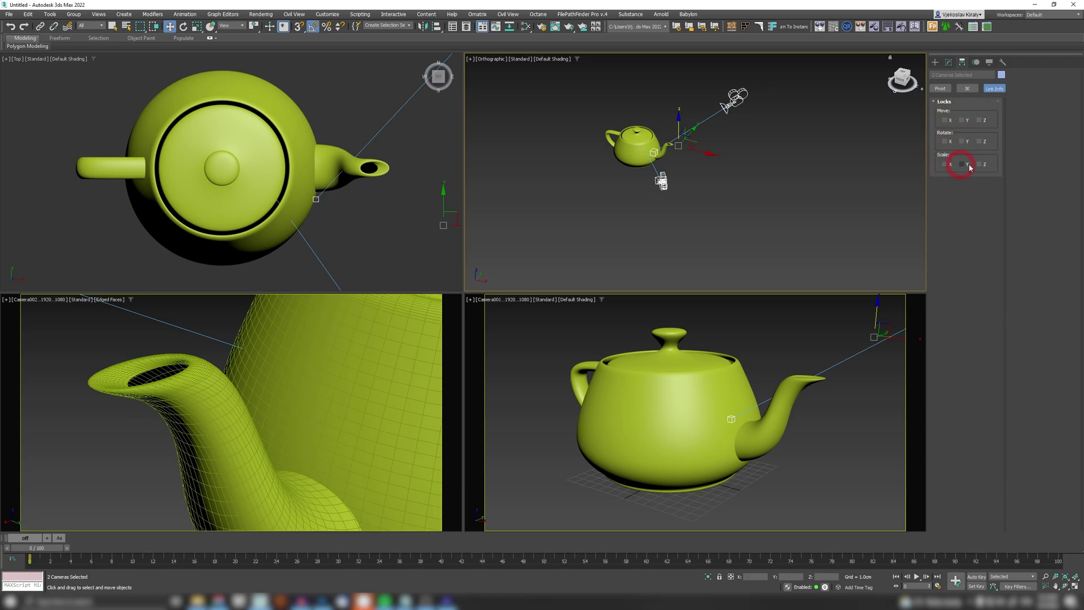
{"action": "left_click", "coordinate": [946, 121]}
{"action": "left_click", "coordinate": [963, 120]}
{"action": "left_click", "coordinate": [979, 121]}
{"action": "left_click", "coordinate": [946, 142]}
{"action": "left_click", "coordinate": [962, 142]}
{"action": "left_click", "coordinate": [979, 142]}
{"action": "left_click", "coordinate": [945, 165]}
{"action": "left_click", "coordinate": [980, 165]}
{"action": "middle_click_drag", "start_coordinate": [706, 117], "coordinate": [665, 153], "text": "alt"}
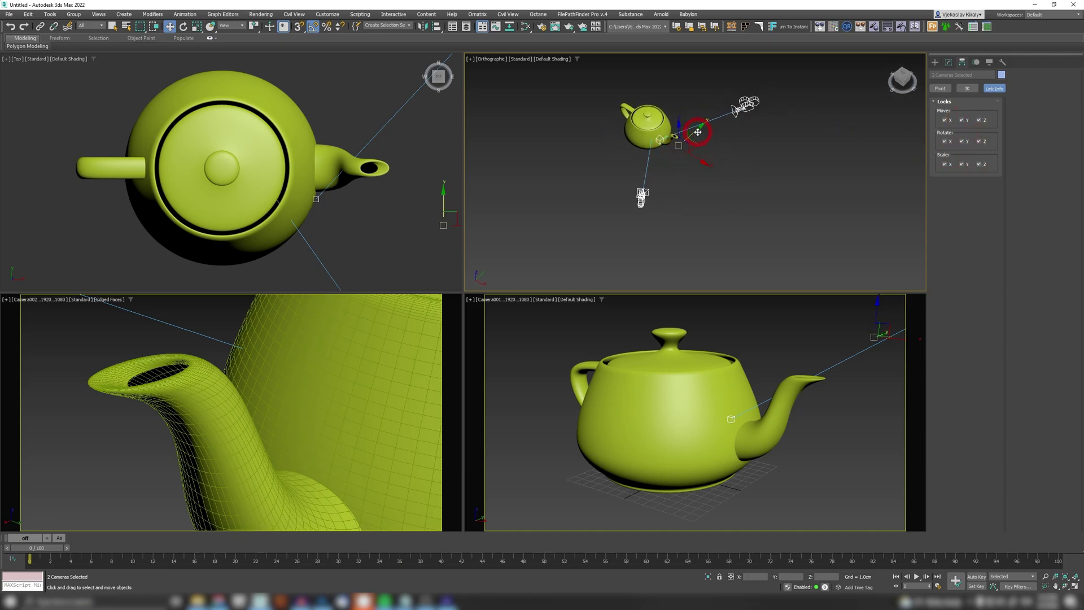
Try rotating the cameras with the Rotate tool to confirm their locks hold
{"action": "key", "text": "e"}
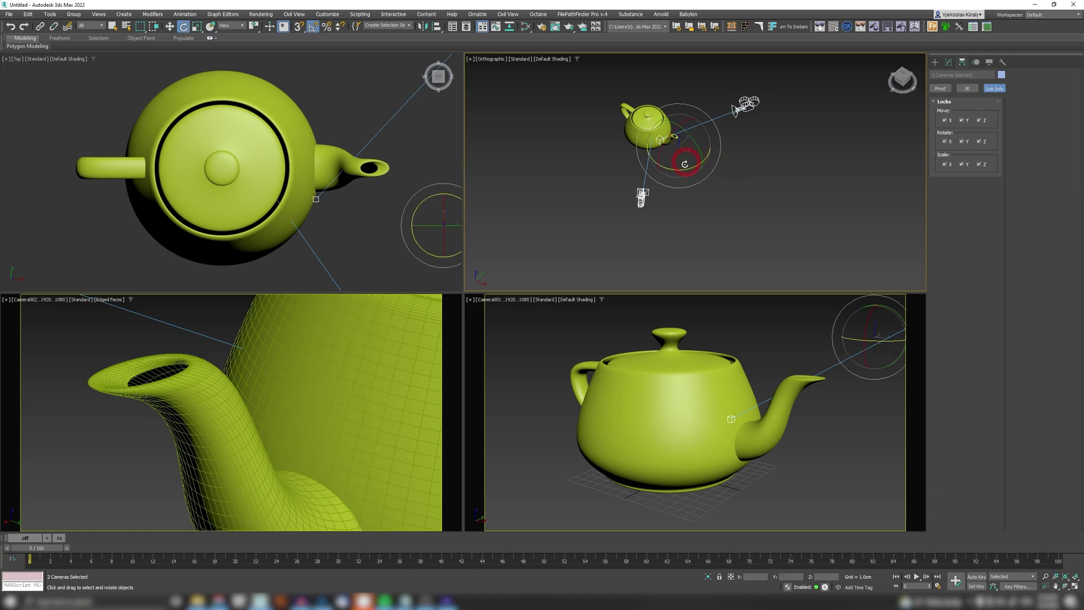
{"action": "left_click_drag", "start_coordinate": [685, 165], "coordinate": [764, 167]}
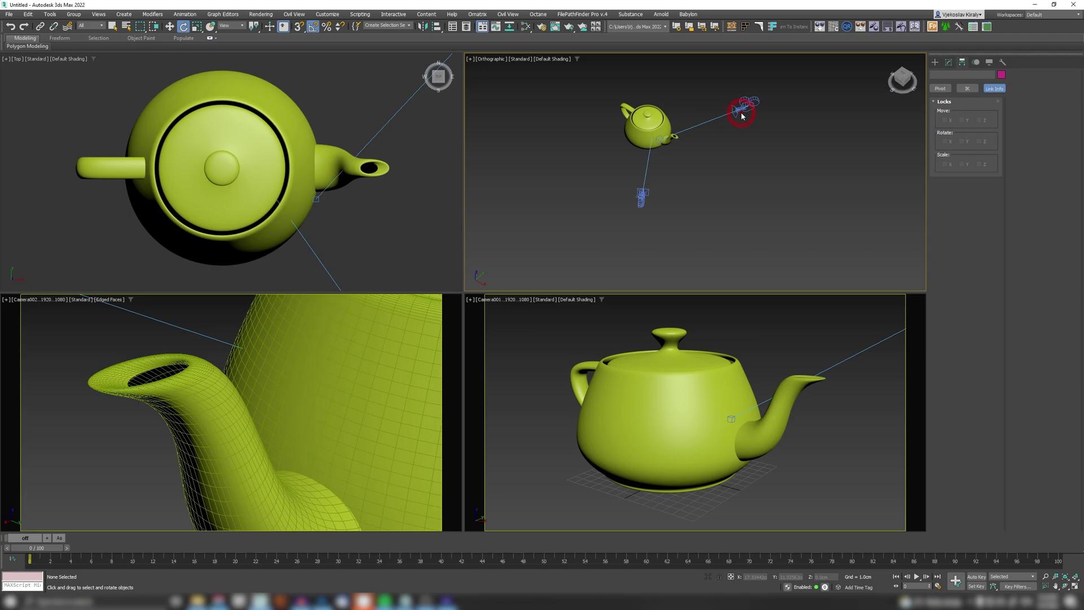
{"action": "left_click", "coordinate": [705, 136]}
{"action": "left_click", "coordinate": [640, 199]}
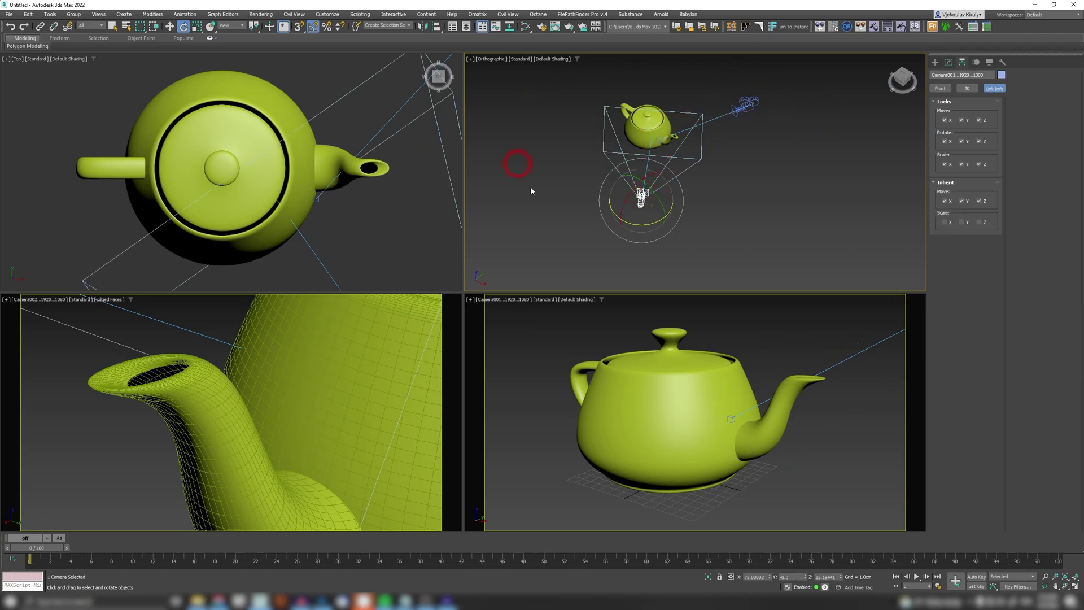
Lock Teapot001's Move X, Y and Z, test-rotate it, then return to the Move tool
{"action": "left_click", "coordinate": [643, 123]}
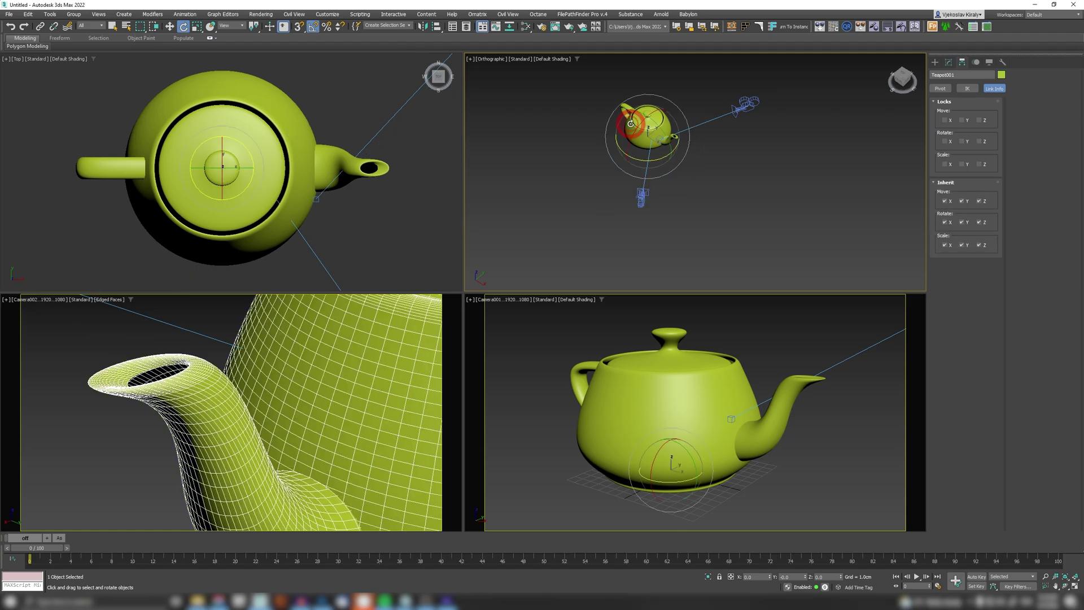
{"action": "left_click", "coordinate": [946, 120]}
{"action": "left_click", "coordinate": [963, 120]}
{"action": "left_click", "coordinate": [980, 120]}
{"action": "mouse_move", "coordinate": [655, 145]}
{"action": "left_mouse_down"}
{"action": "mouse_move", "coordinate": [581, 155]}
{"action": "mouse_move", "coordinate": [674, 138]}
{"action": "mouse_move", "coordinate": [649, 140]}
{"action": "left_mouse_up"}
{"action": "key", "text": "w"}
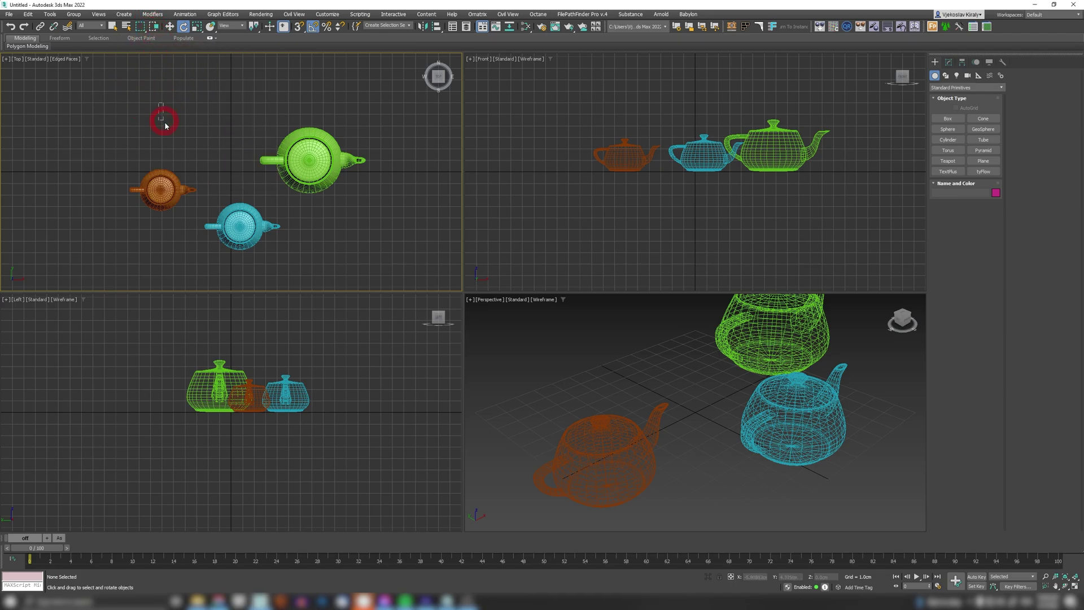
Compare region-selecting the teapots before and after switching the toolbar toggle from Crossing to Window
{"action": "left_click_drag", "start_coordinate": [240, 210], "coordinate": [323, 262]}
{"action": "left_click_drag", "start_coordinate": [277, 261], "coordinate": [314, 281]}
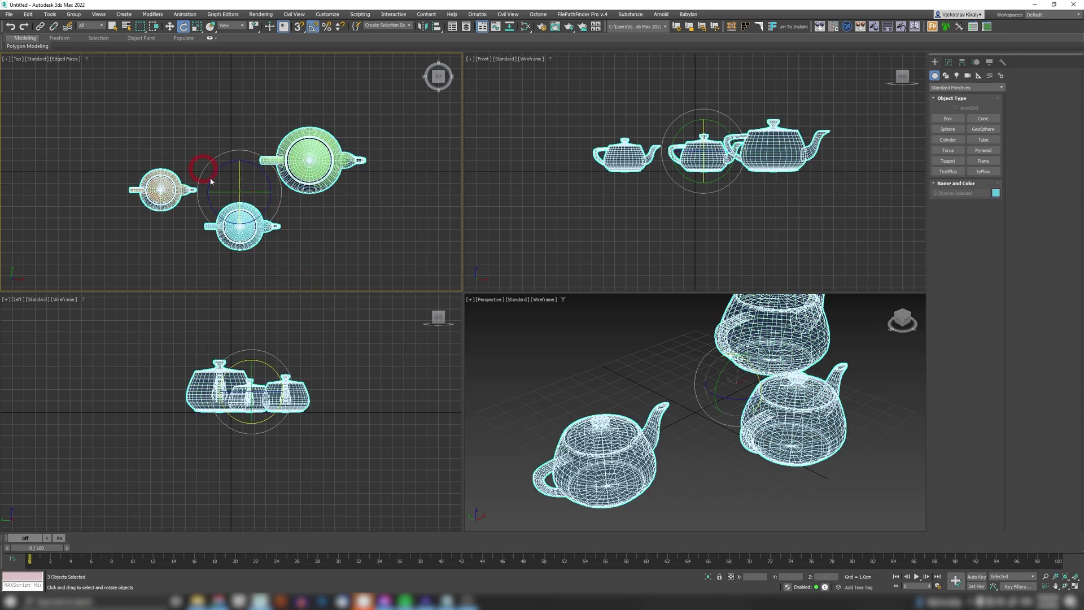
{"action": "left_click", "coordinate": [162, 79]}
{"action": "left_click", "coordinate": [154, 28]}
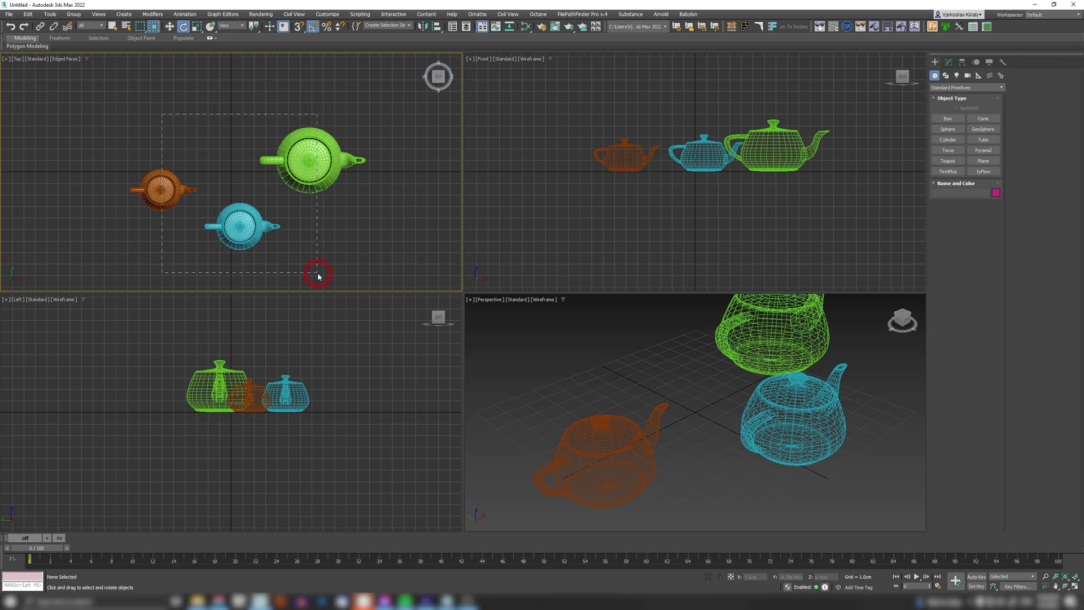
{"action": "left_click_drag", "start_coordinate": [318, 273], "coordinate": [317, 272]}
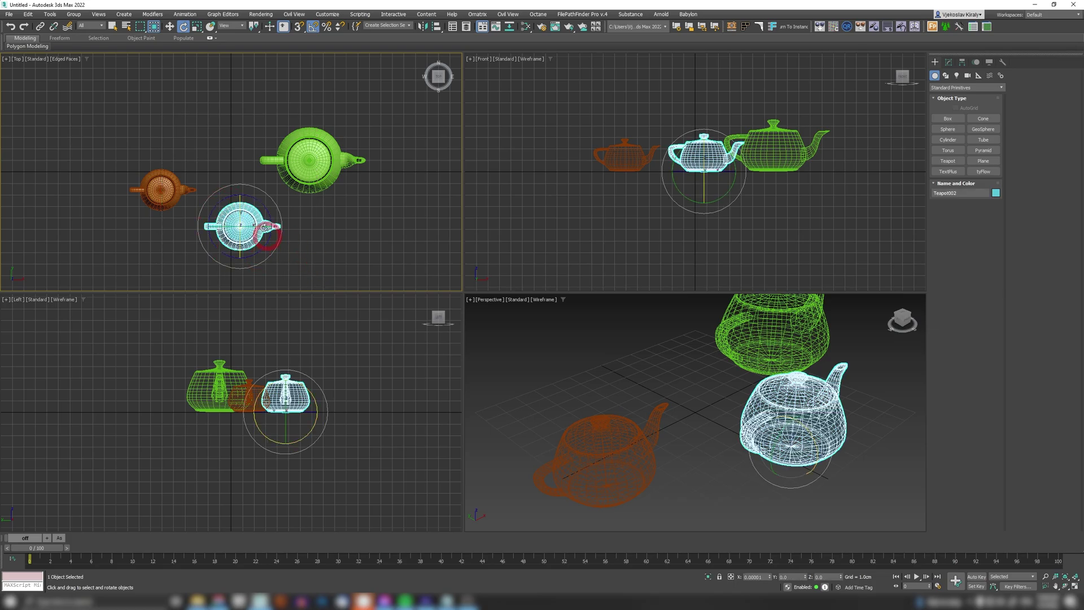
Enable Auto Window/Crossing by Direction (Left->Right => Crossing) in the Preferences General tab
{"action": "left_click", "coordinate": [266, 89]}
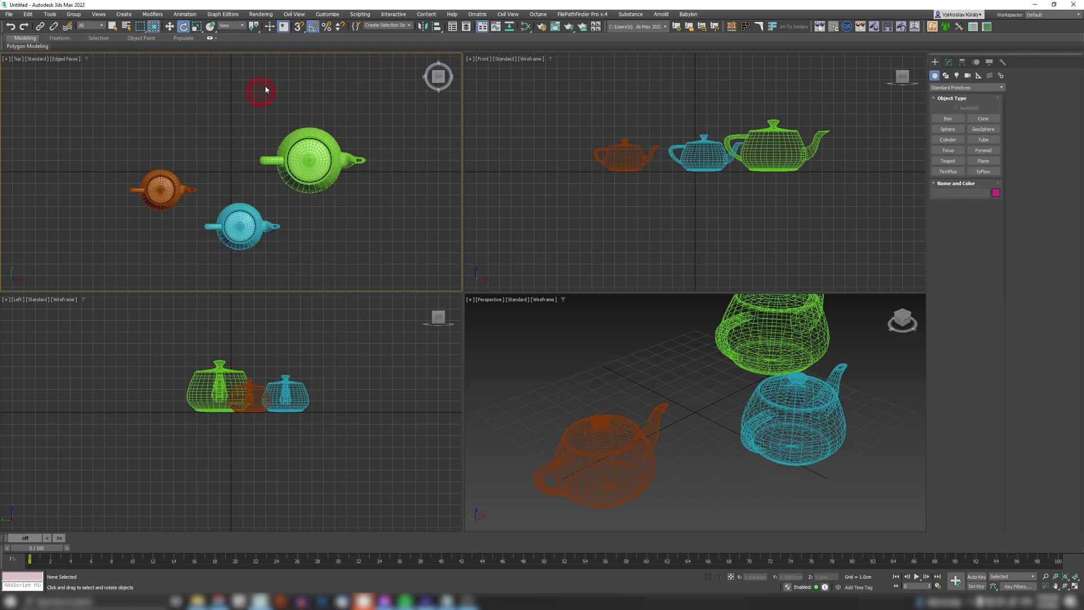
{"action": "left_click", "coordinate": [328, 15]}
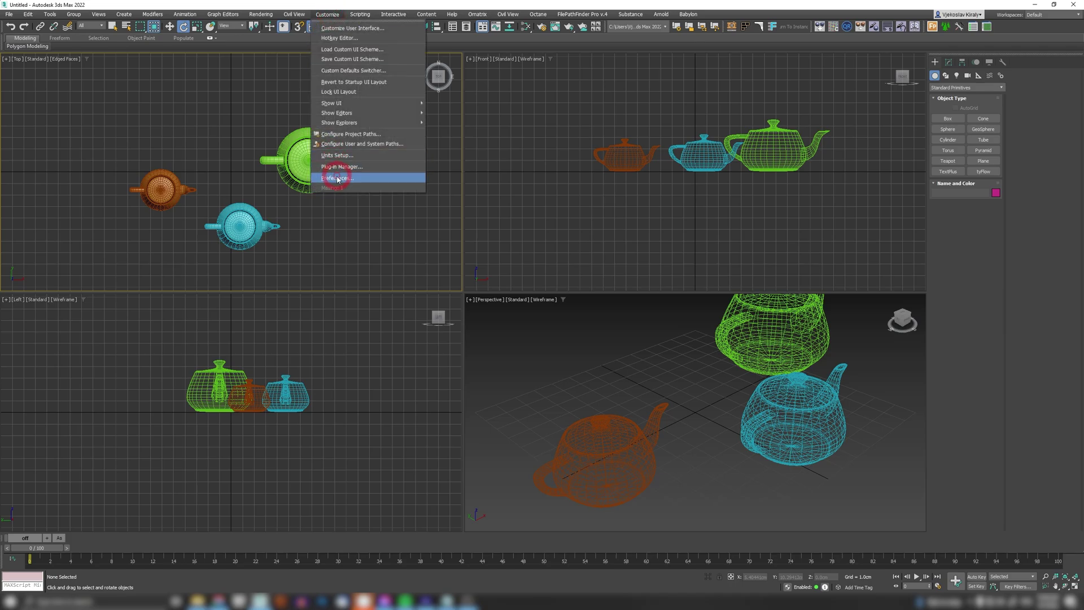
{"action": "left_click", "coordinate": [336, 176]}
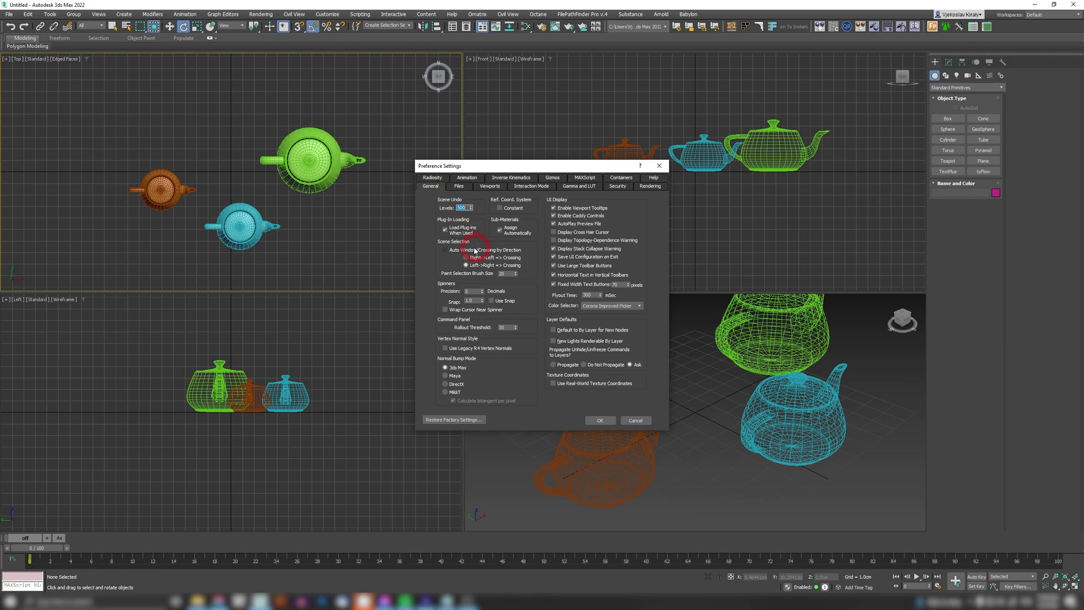
{"action": "left_click", "coordinate": [453, 250]}
{"action": "left_click", "coordinate": [600, 420]}
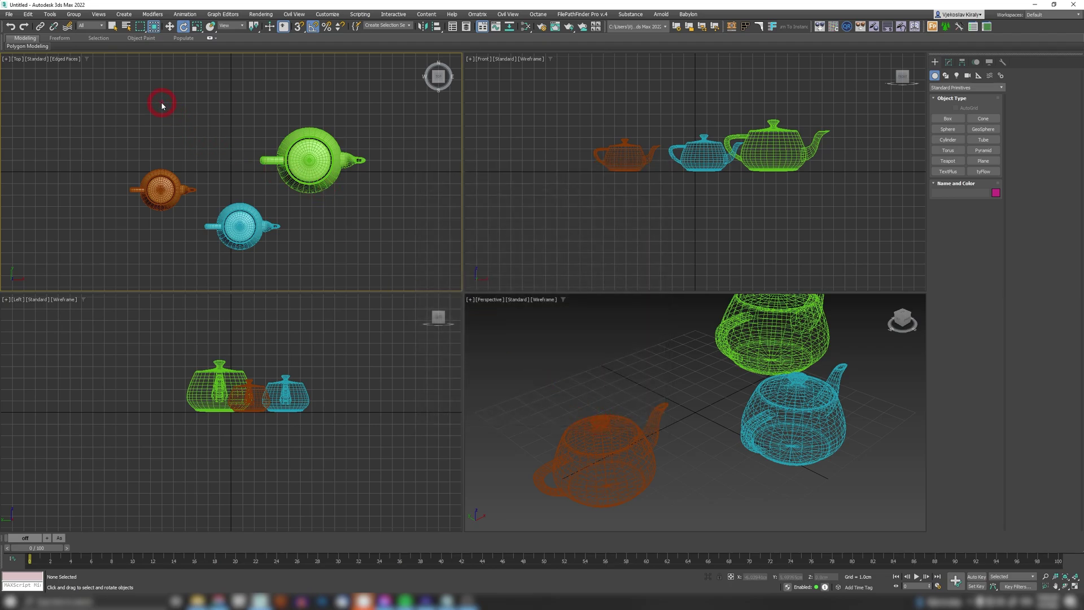
Drag left-to-right and right-to-left regions over the teapots to compare the selection modes
{"action": "left_click_drag", "start_coordinate": [236, 178], "coordinate": [319, 278]}
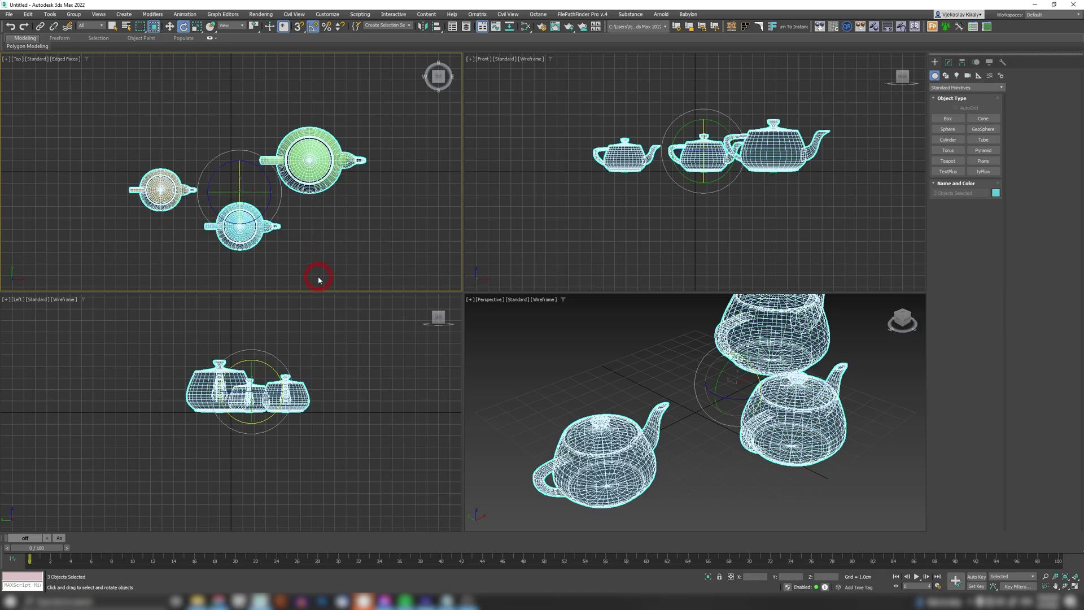
{"action": "left_click", "coordinate": [303, 96]}
{"action": "left_click_drag", "start_coordinate": [312, 102], "coordinate": [152, 273]}
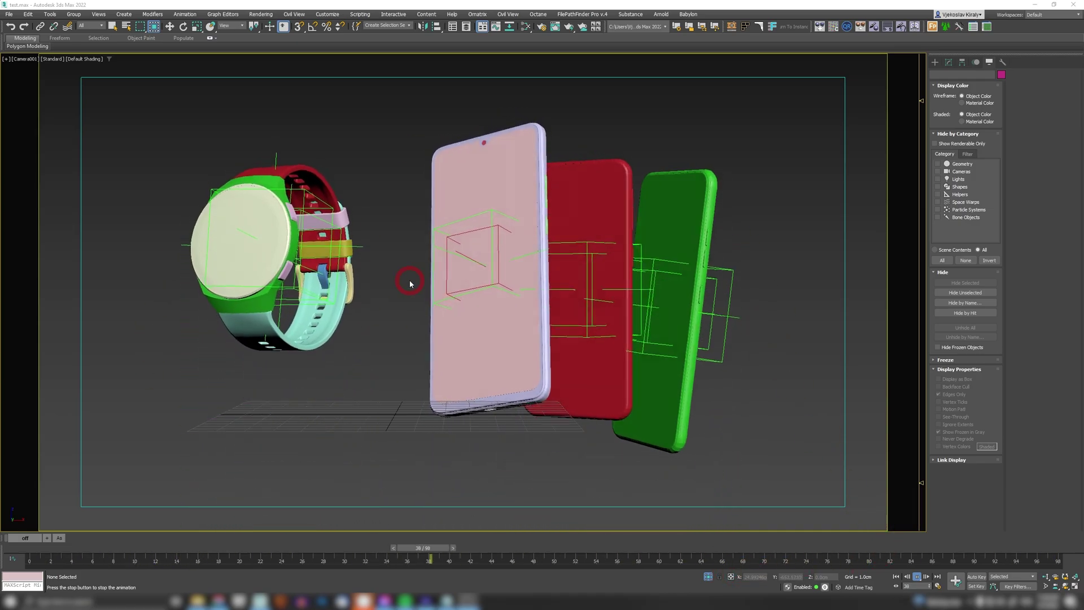
Stop playback and select the three helpers around the front phone
{"action": "left_click", "coordinate": [918, 577]}
{"action": "key", "text": "e"}
{"action": "left_click", "coordinate": [380, 295]}
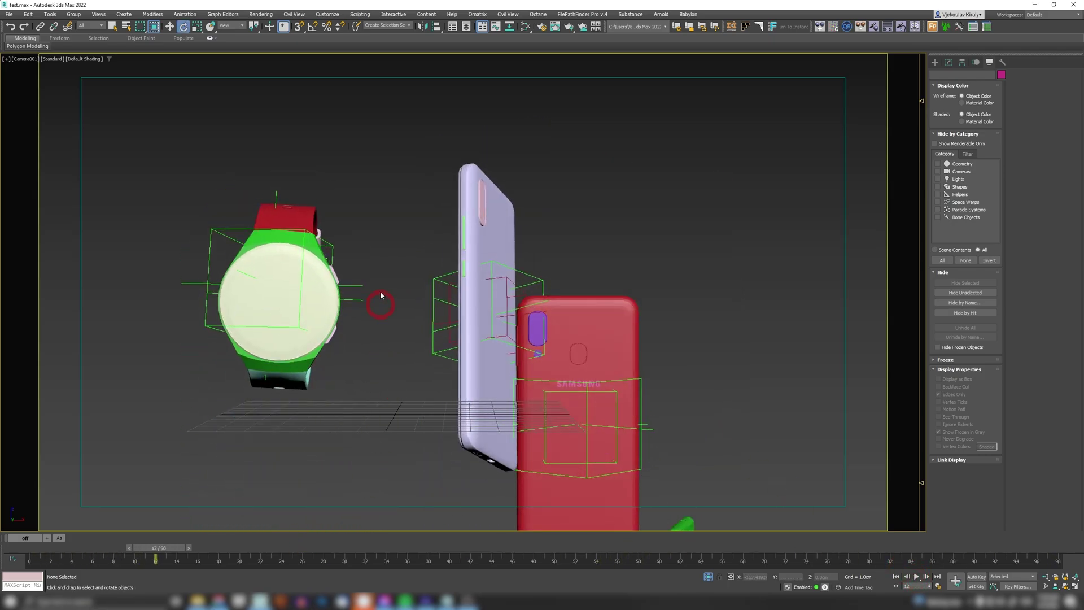
{"action": "left_click", "coordinate": [484, 229]}
{"action": "left_click", "coordinate": [508, 283]}
{"action": "left_click", "coordinate": [528, 282]}
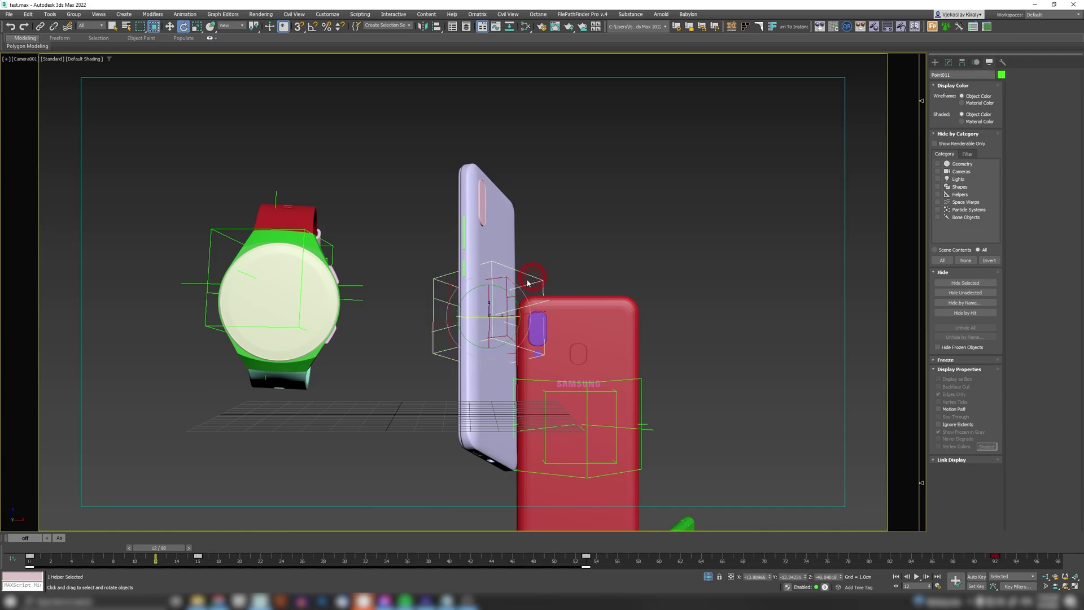
{"action": "left_click", "coordinate": [361, 539]}
{"action": "left_click_drag", "start_coordinate": [402, 180], "coordinate": [497, 364]}
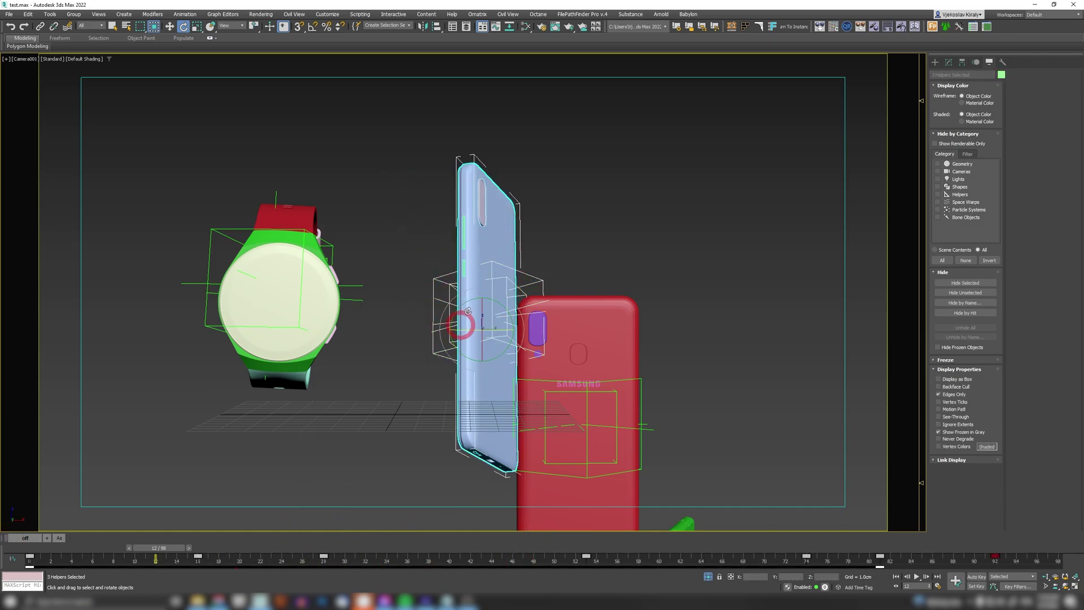
Delete all the helpers' track-bar keyframes and extend the timeline to end at frame 166
{"action": "left_click", "coordinate": [1010, 563]}
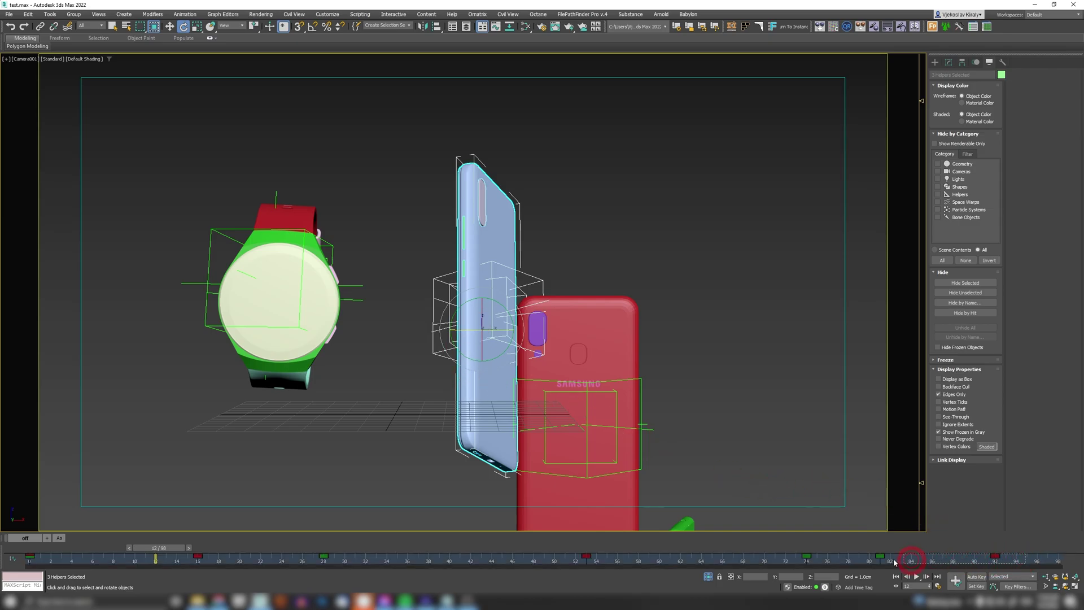
{"action": "left_click", "coordinate": [25, 559]}
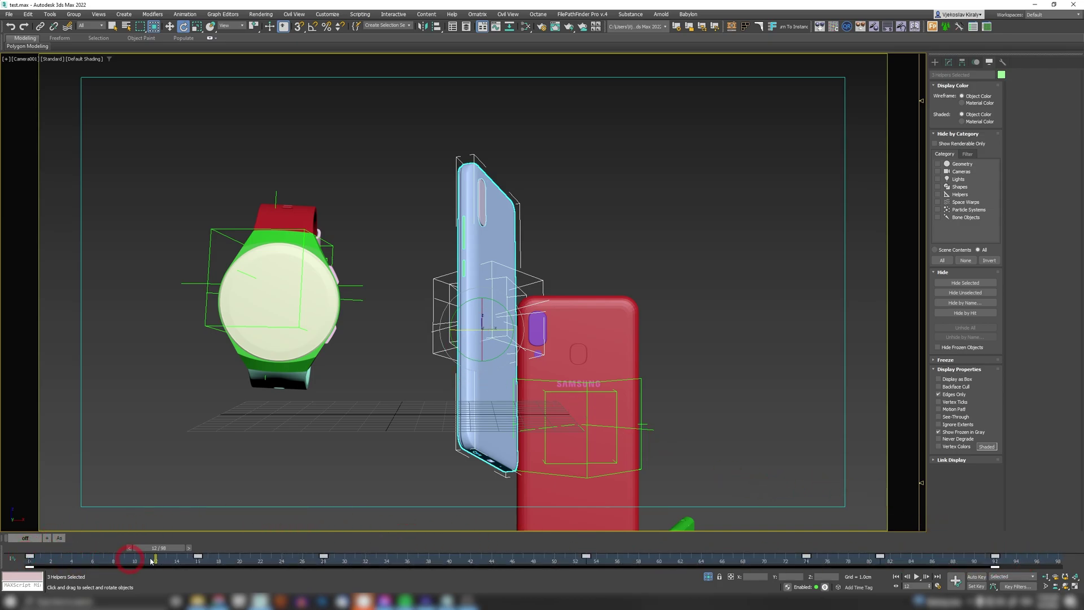
{"action": "key", "text": "Delete"}
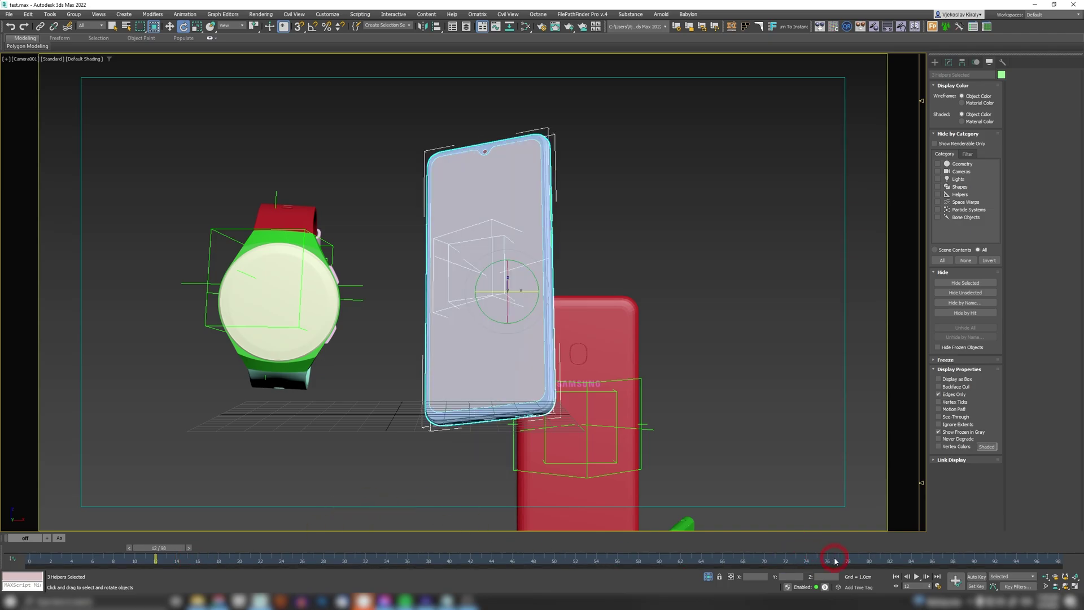
{"action": "right_click_drag", "start_coordinate": [835, 561], "coordinate": [134, 559], "text": "ctrl+alt"}
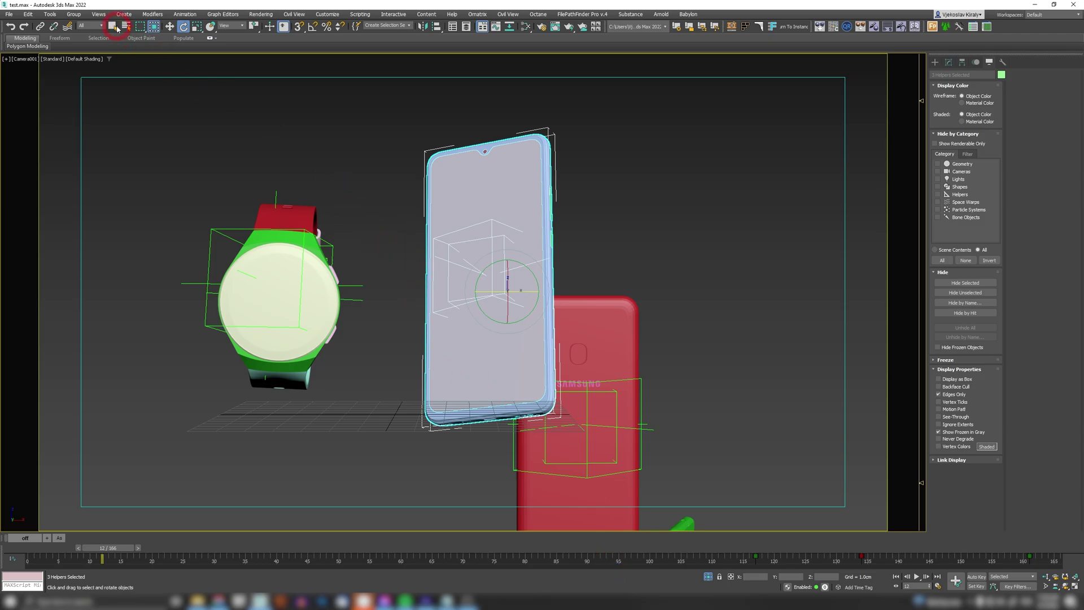
Delete the selected helpers' animation and scrub the timeline back to frame 0
{"action": "left_click", "coordinate": [185, 14]}
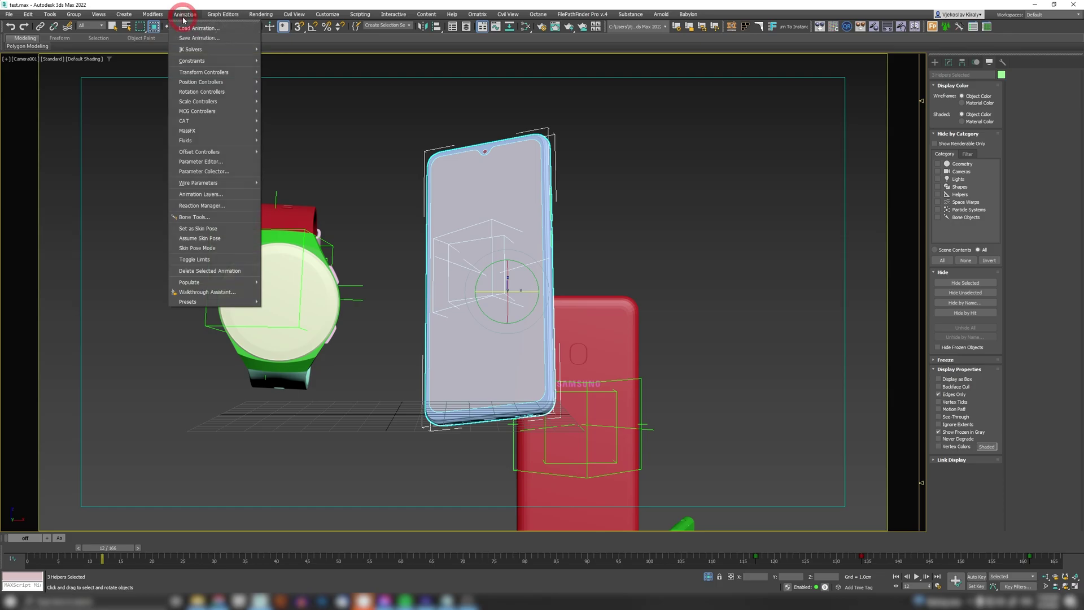
{"action": "left_click", "coordinate": [191, 271]}
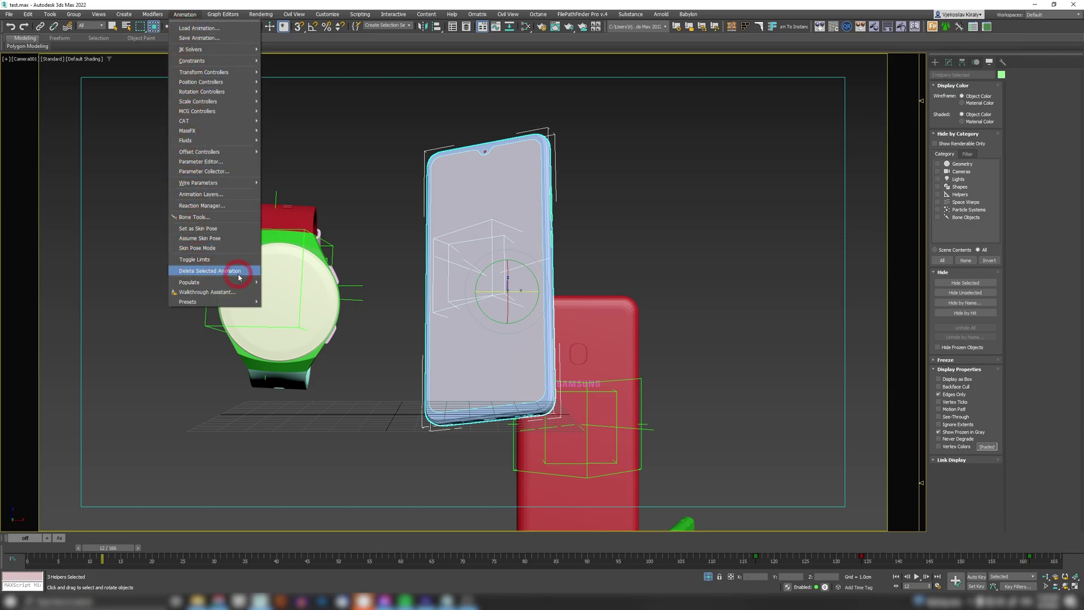
{"action": "left_click", "coordinate": [559, 419]}
{"action": "left_click", "coordinate": [450, 375]}
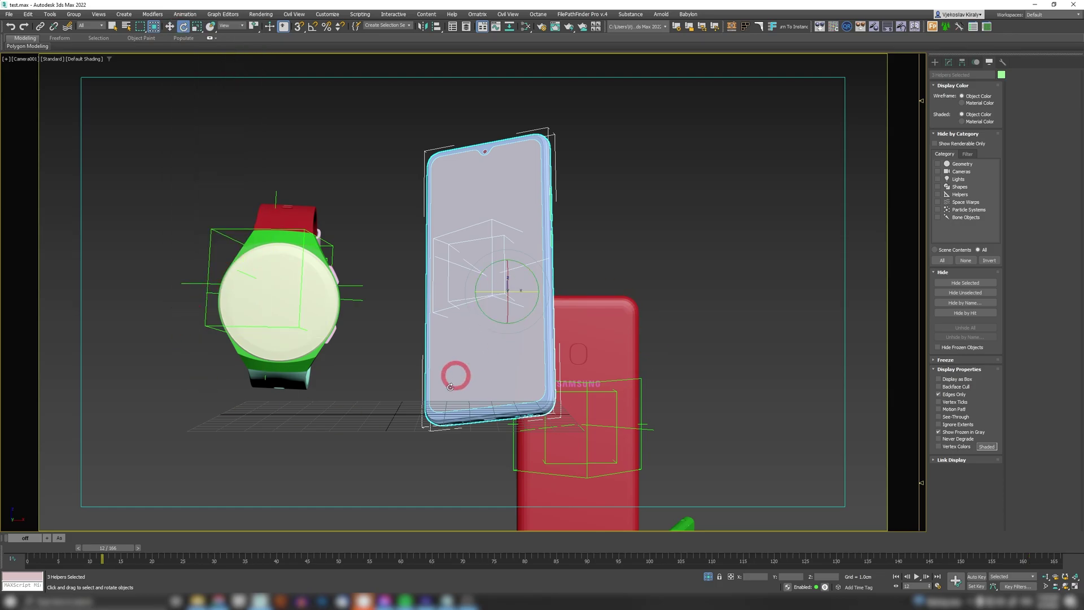
{"action": "left_click_drag", "start_coordinate": [107, 548], "coordinate": [210, 561]}
Select every object in the phone scene and delete all their animation
{"action": "key", "text": "e"}
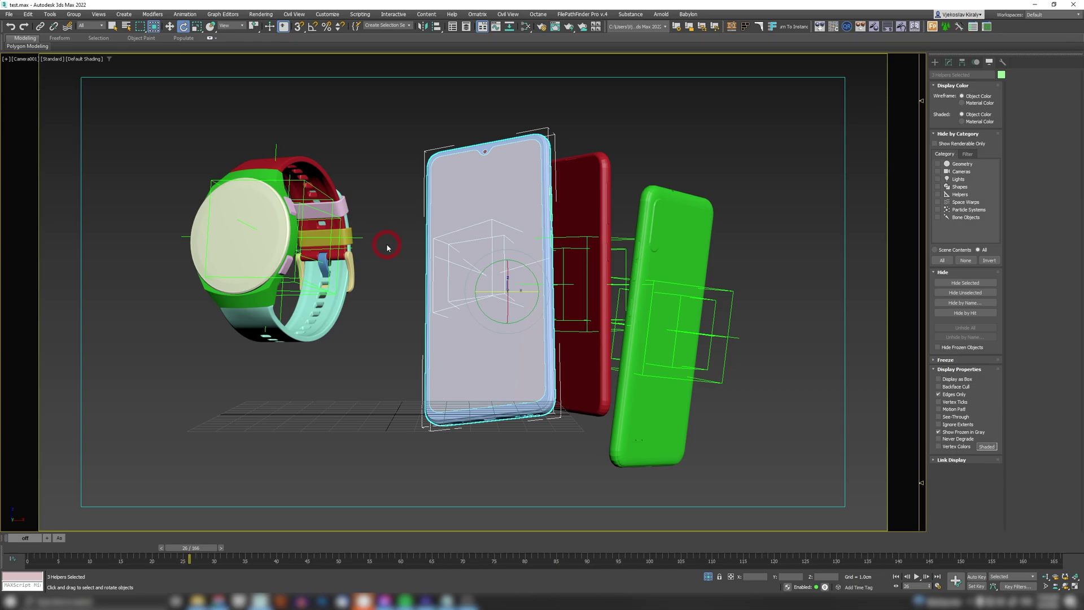
{"action": "key", "text": "ctrl+a"}
{"action": "left_click", "coordinate": [185, 15]}
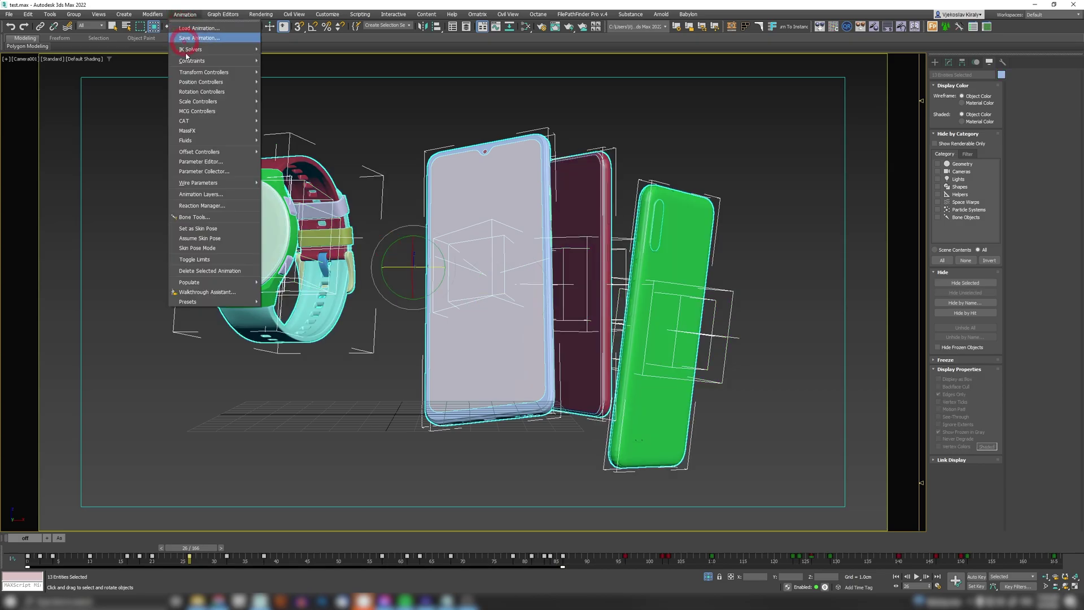
{"action": "left_click", "coordinate": [202, 271]}
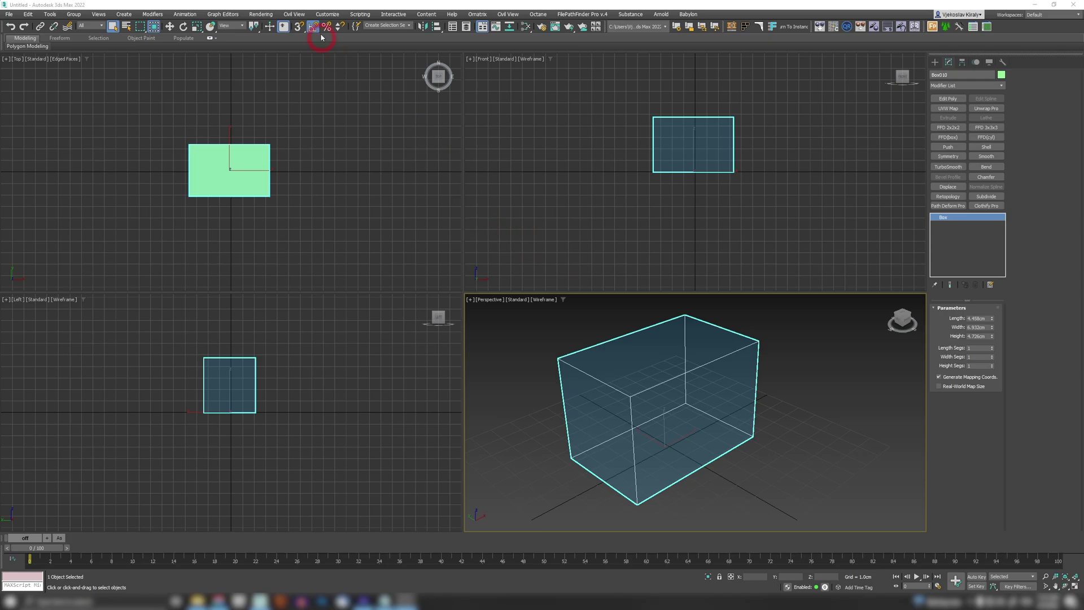
In Preference Settings, edit the scene undo levels and the number of backup files
{"action": "left_click", "coordinate": [327, 14]}
{"action": "left_click", "coordinate": [333, 178]}
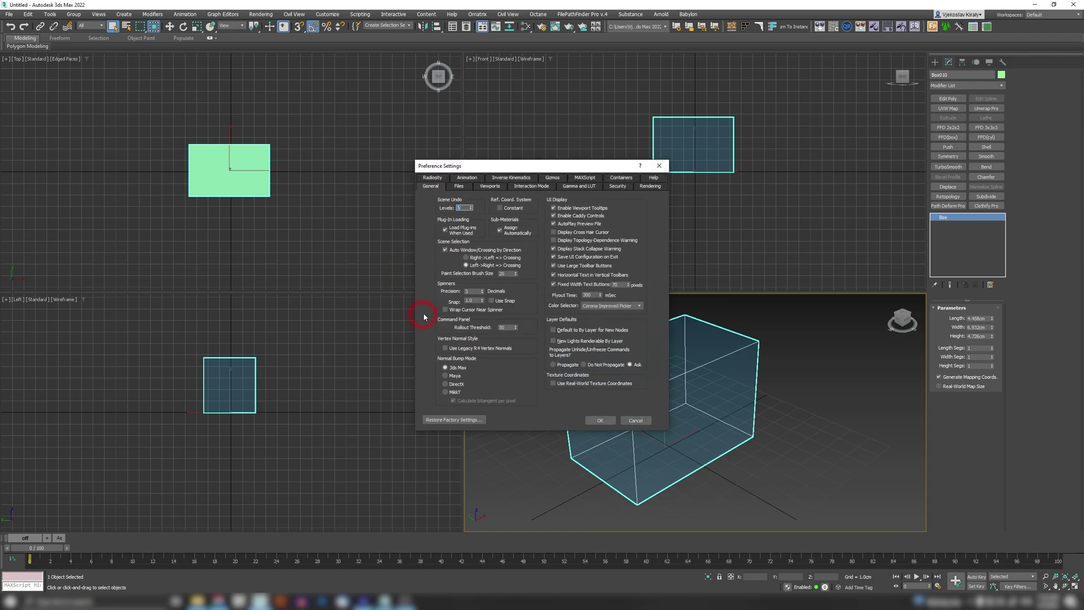
{"action": "left_click", "coordinate": [460, 208]}
{"action": "left_click", "coordinate": [455, 189]}
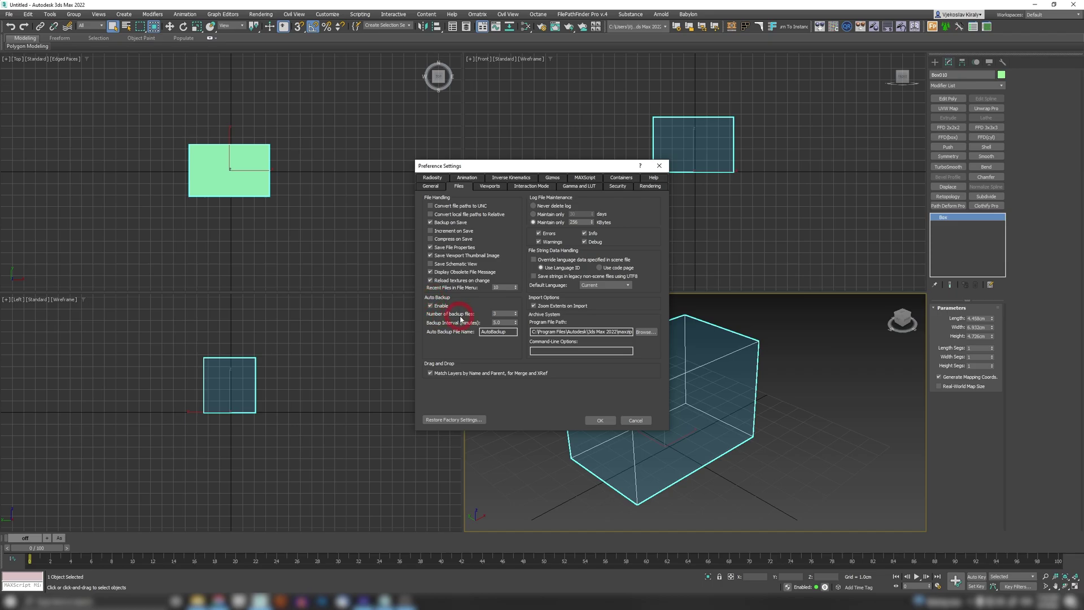
{"action": "double_click", "coordinate": [500, 314]}
{"action": "double_click", "coordinate": [504, 315]}
{"action": "left_click", "coordinate": [501, 314]}
Check the General page's spinner precision, confirm with OK, and reselect the Perspective box
{"action": "left_click", "coordinate": [441, 191]}
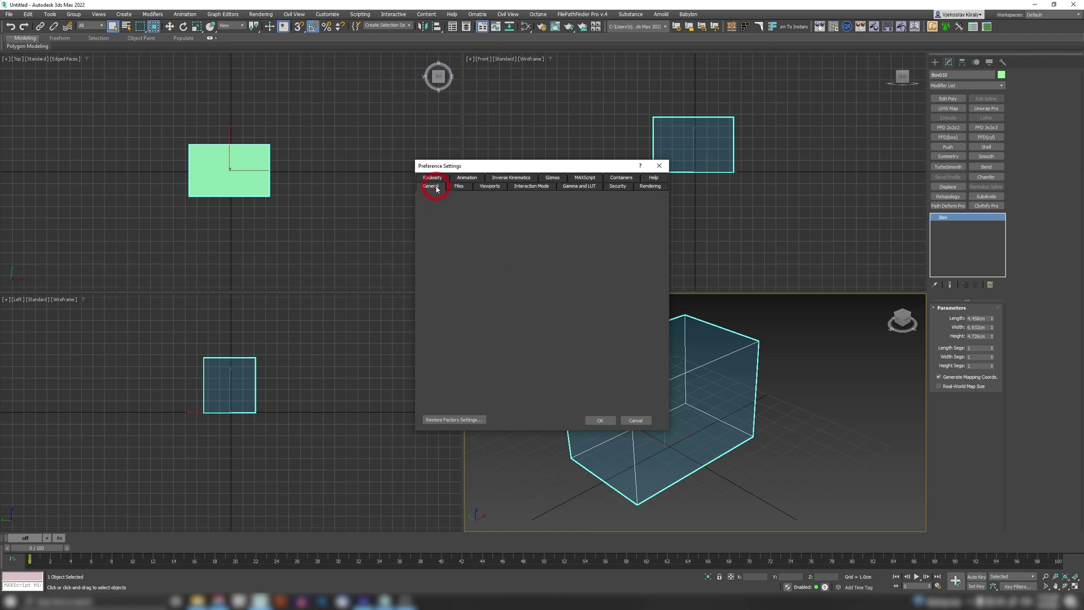
{"action": "left_click", "coordinate": [634, 346]}
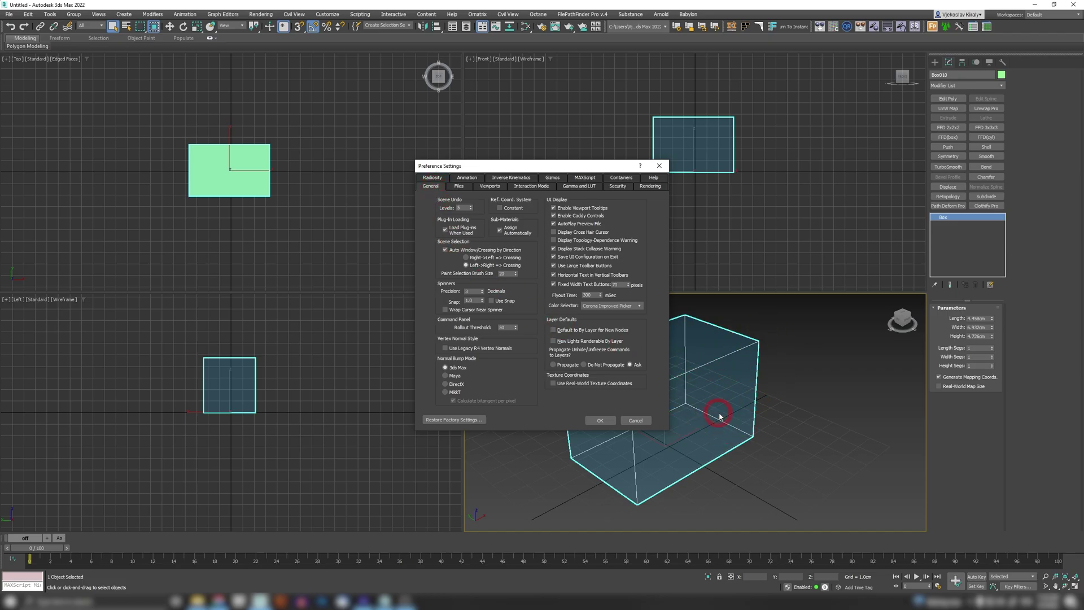
{"action": "left_click", "coordinate": [977, 319]}
{"action": "left_click", "coordinate": [474, 291]}
{"action": "left_click", "coordinate": [600, 420]}
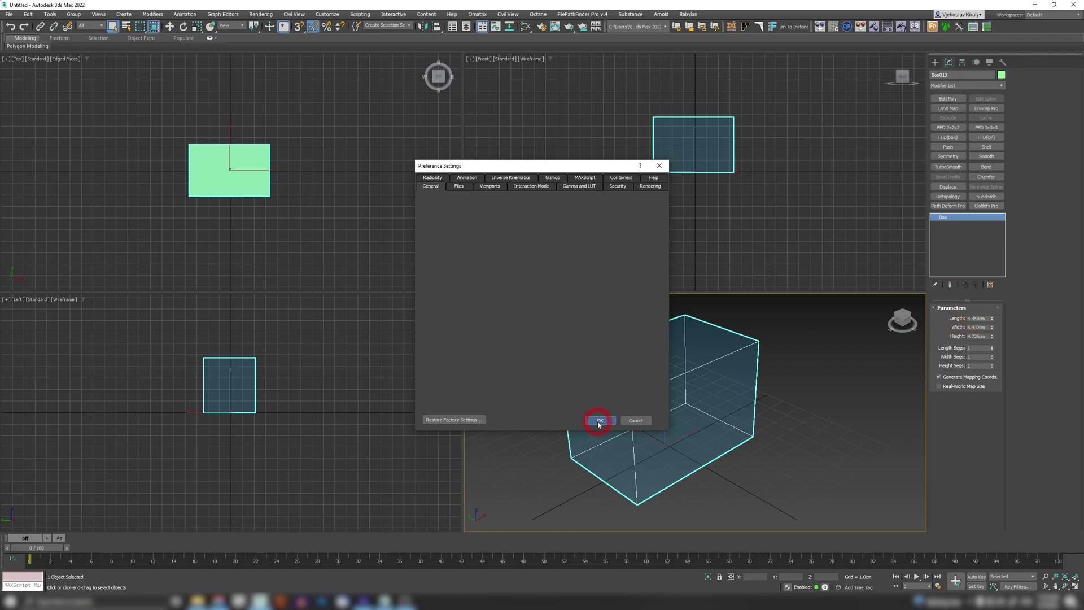
{"action": "left_click", "coordinate": [589, 323]}
{"action": "left_click", "coordinate": [603, 343]}
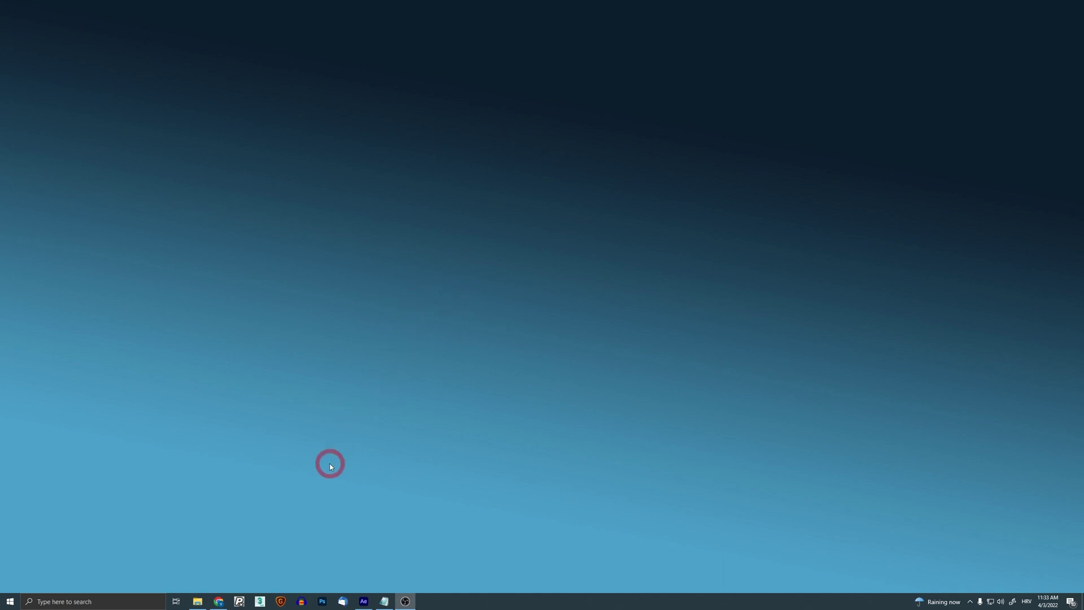
Launch 3ds Max from the taskbar to display its RenderRam splash screen
{"action": "left_click", "coordinate": [259, 602]}
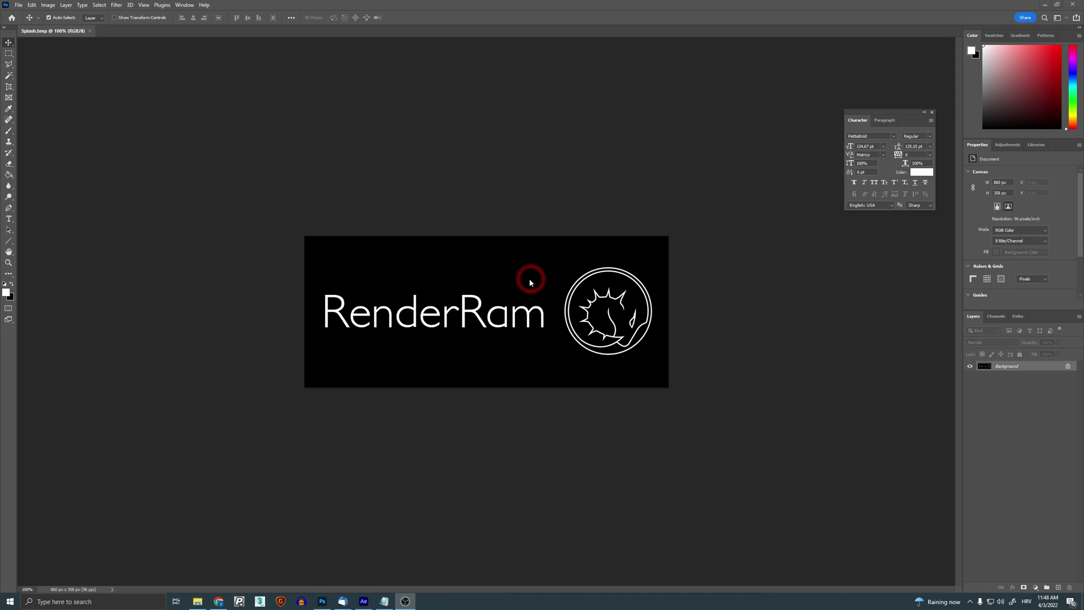
{"action": "left_click", "coordinate": [290, 229]}
{"action": "left_click", "coordinate": [43, 33]}
{"action": "left_click", "coordinate": [231, 476]}
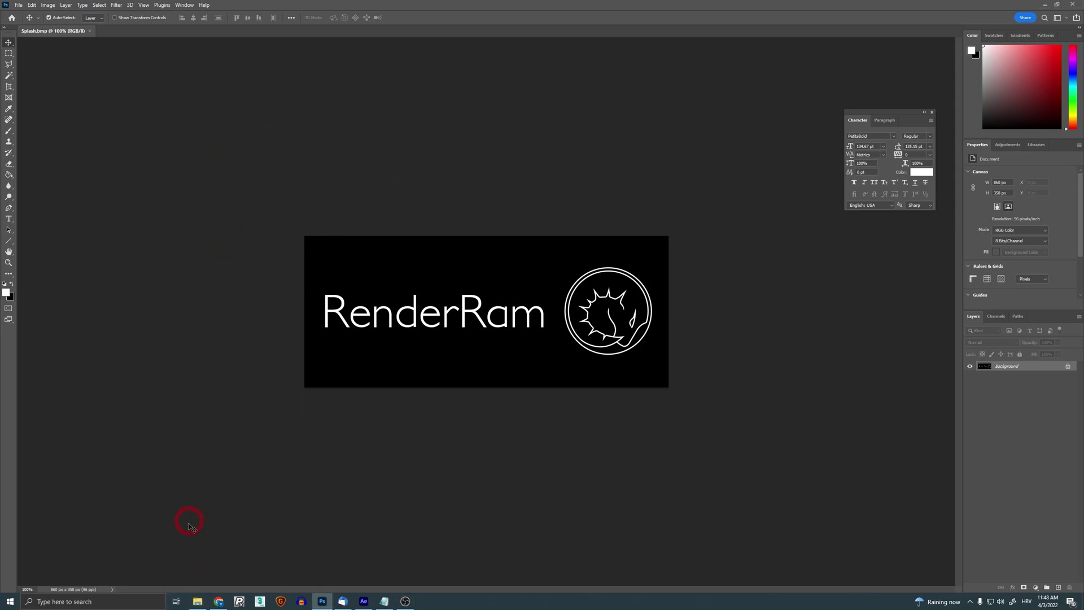
Search '3ds' to launch 3ds Max 2021, then bring the splash folder Explorer window forward
{"action": "left_click", "coordinate": [125, 602]}
{"action": "type", "text": "3d"}
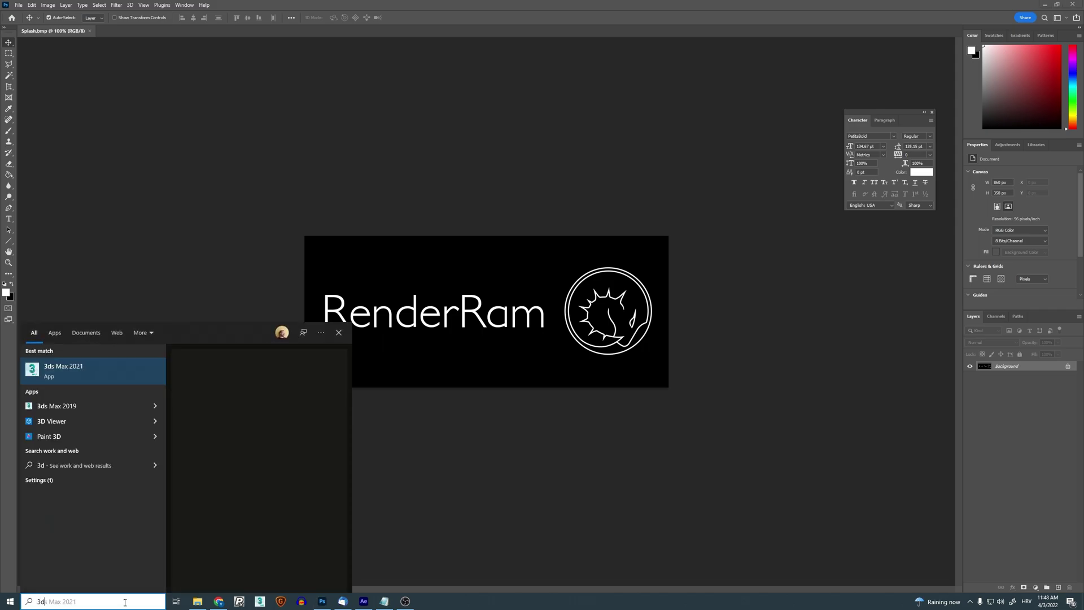
{"action": "type", "text": "s"}
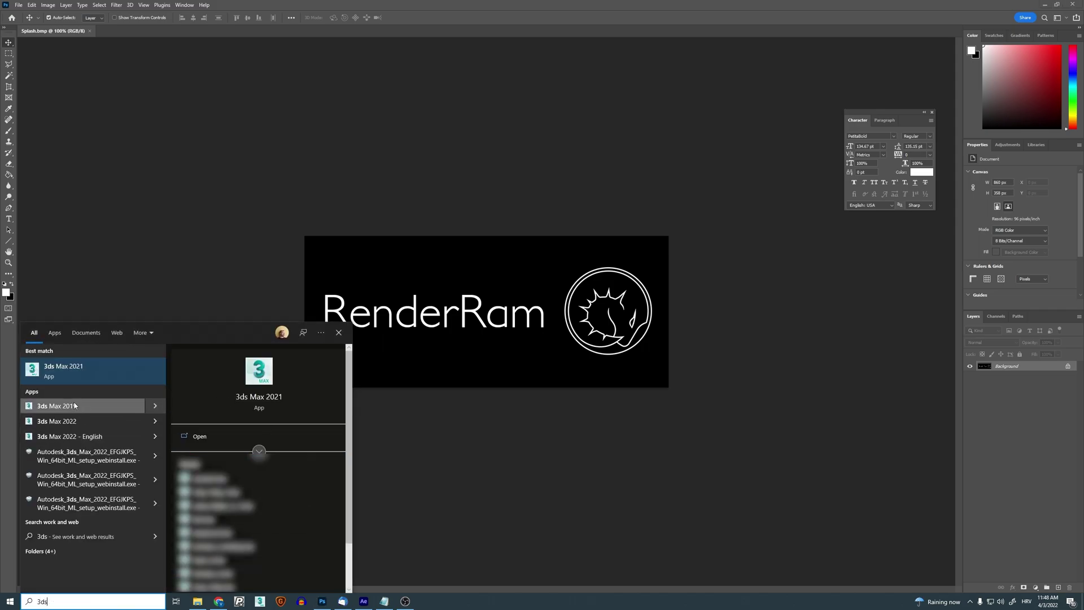
{"action": "left_click", "coordinate": [73, 371]}
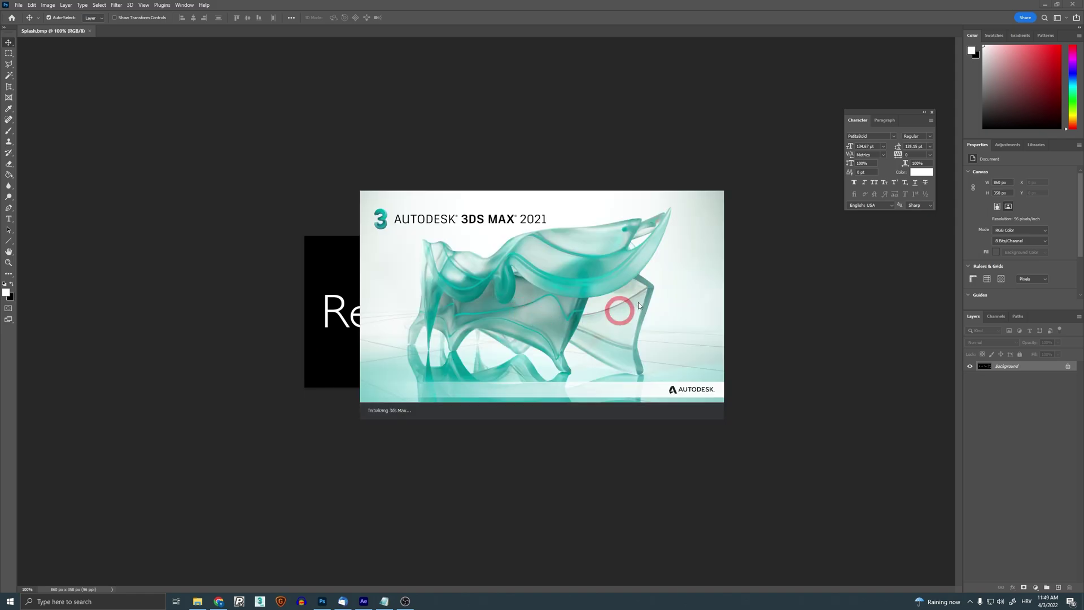
{"action": "left_click", "coordinate": [197, 601]}
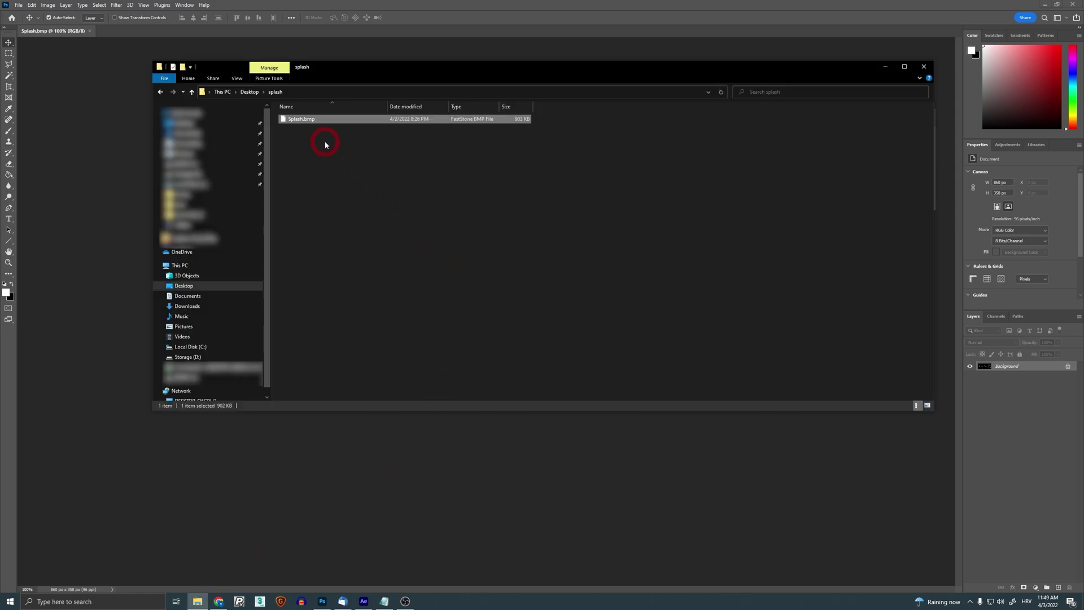
Copy Splash.bmp into C:\Program Files\Autodesk\3ds Max 2021, granting administrator permission
{"action": "right_click", "coordinate": [301, 121]}
{"action": "left_click", "coordinate": [210, 368]}
{"action": "left_click", "coordinate": [315, 288]}
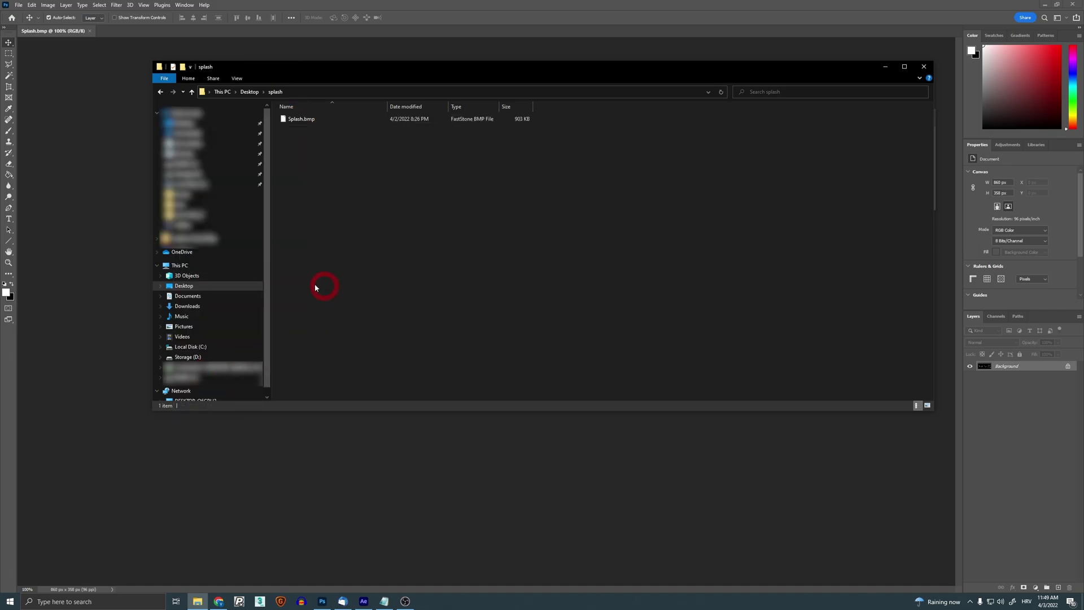
{"action": "left_click", "coordinate": [180, 266]}
{"action": "double_click", "coordinate": [305, 183]}
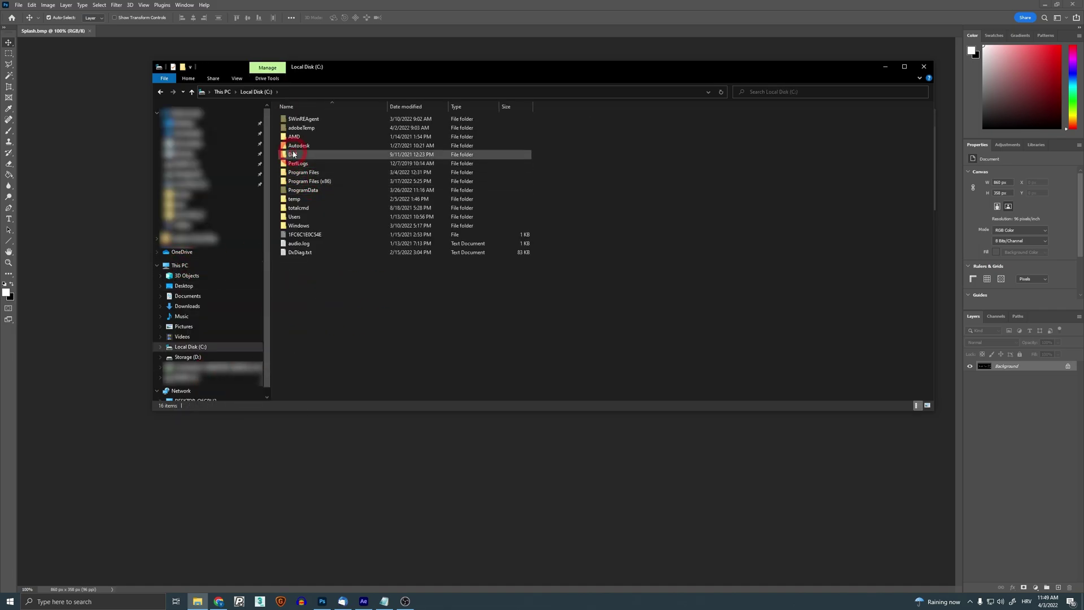
{"action": "double_click", "coordinate": [294, 172]}
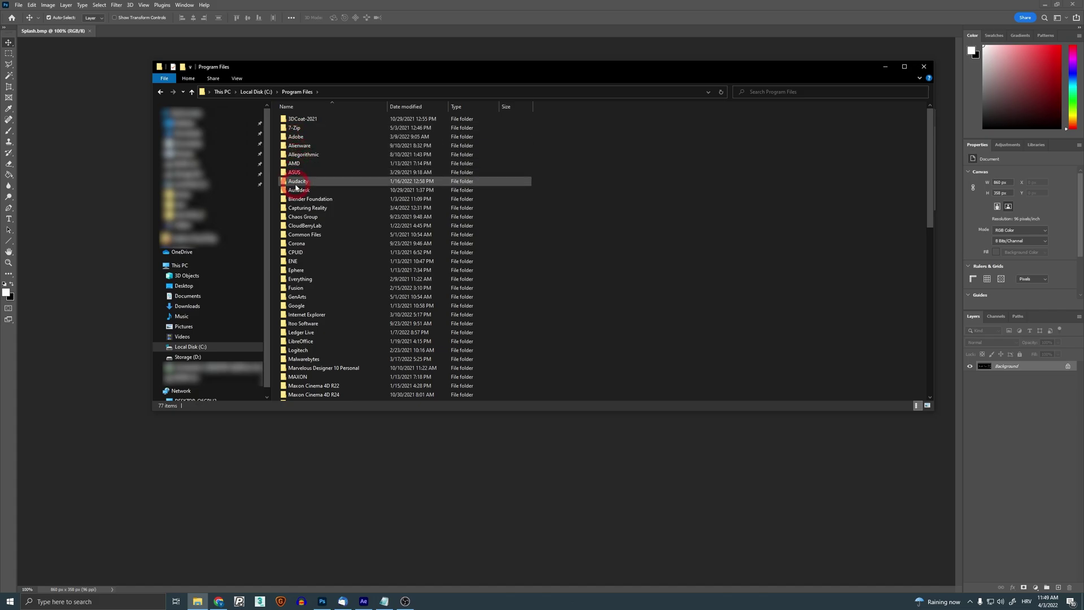
{"action": "double_click", "coordinate": [297, 190]}
{"action": "double_click", "coordinate": [302, 138]}
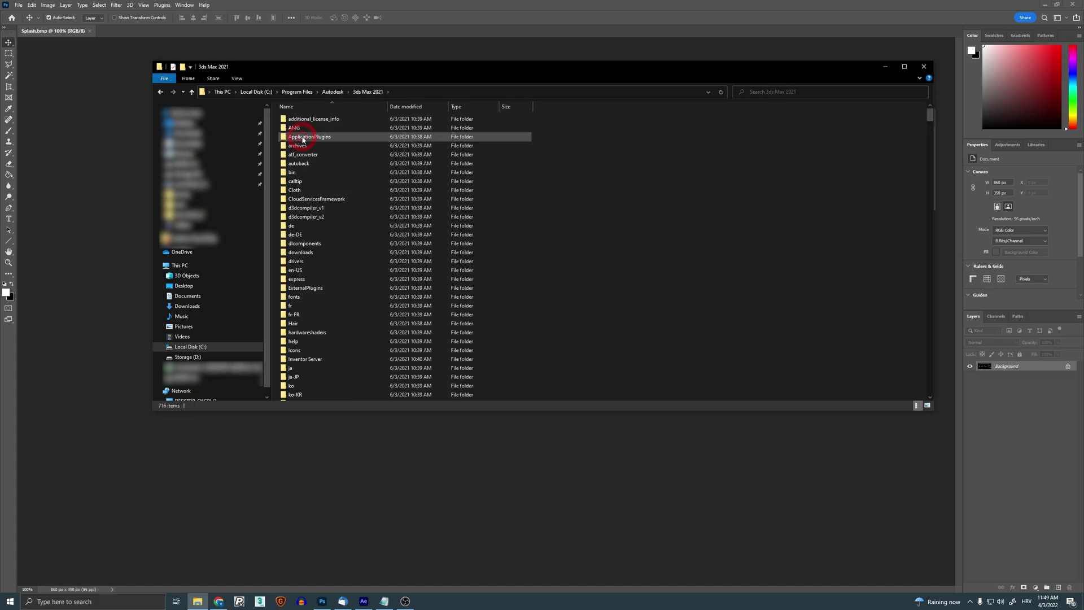
{"action": "right_click", "coordinate": [610, 218]}
{"action": "left_click", "coordinate": [552, 275]}
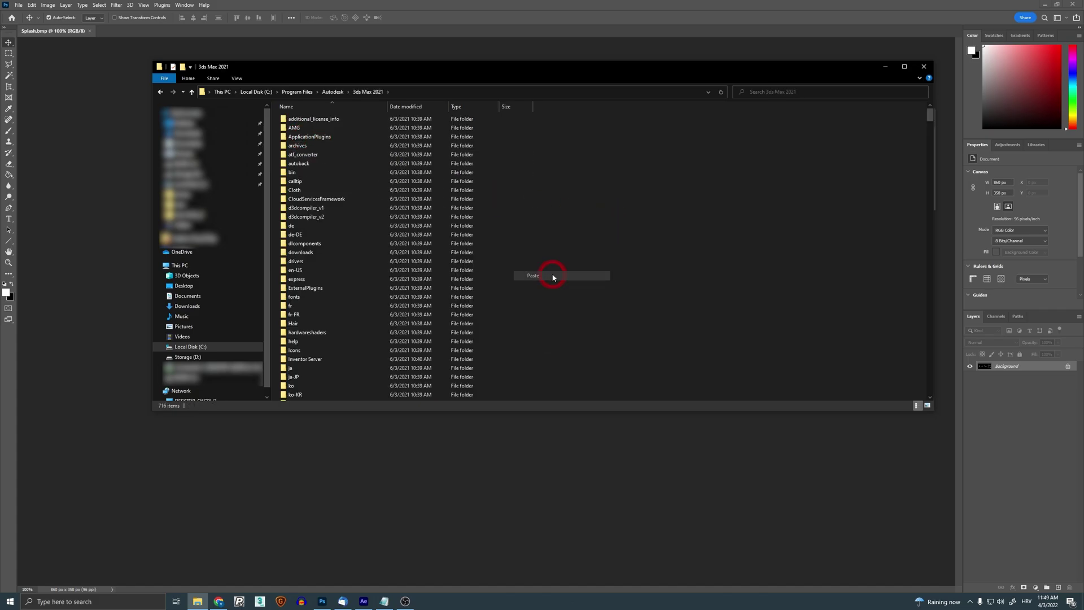
{"action": "left_click", "coordinate": [218, 243]}
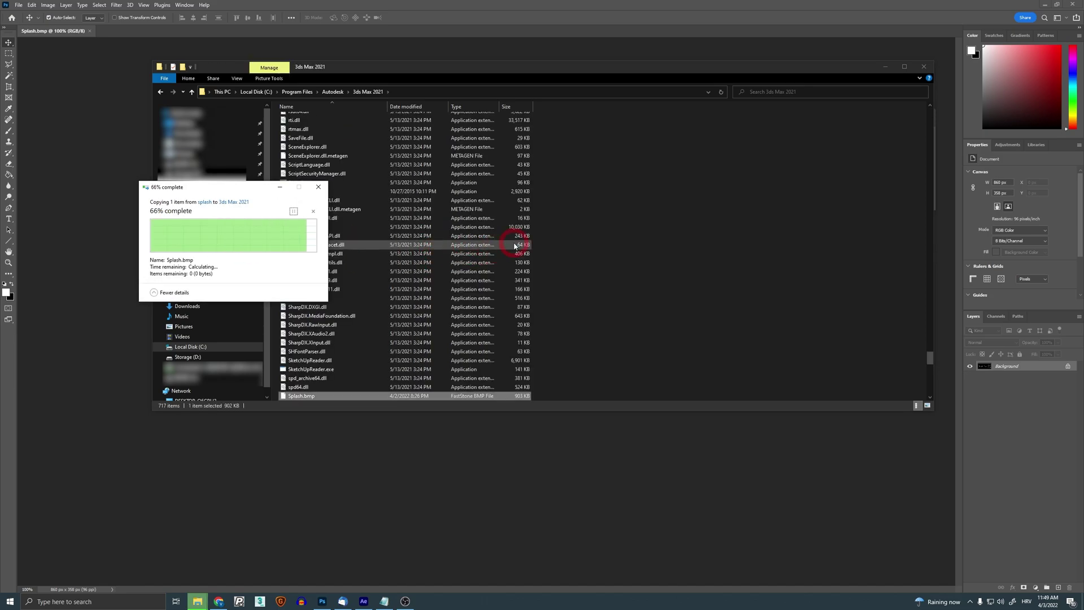
Start 3ds Max 2021 from Windows search with '3ds' to see the RenderRam splash
{"action": "key", "text": "super+s"}
{"action": "type", "text": "3ds"}
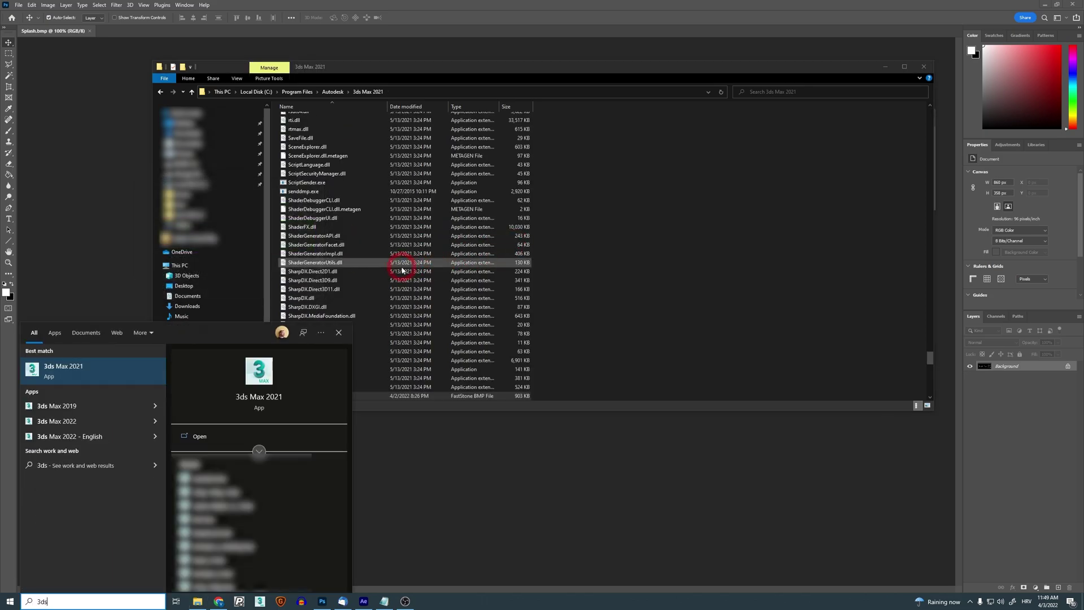
{"action": "key", "text": "Return"}
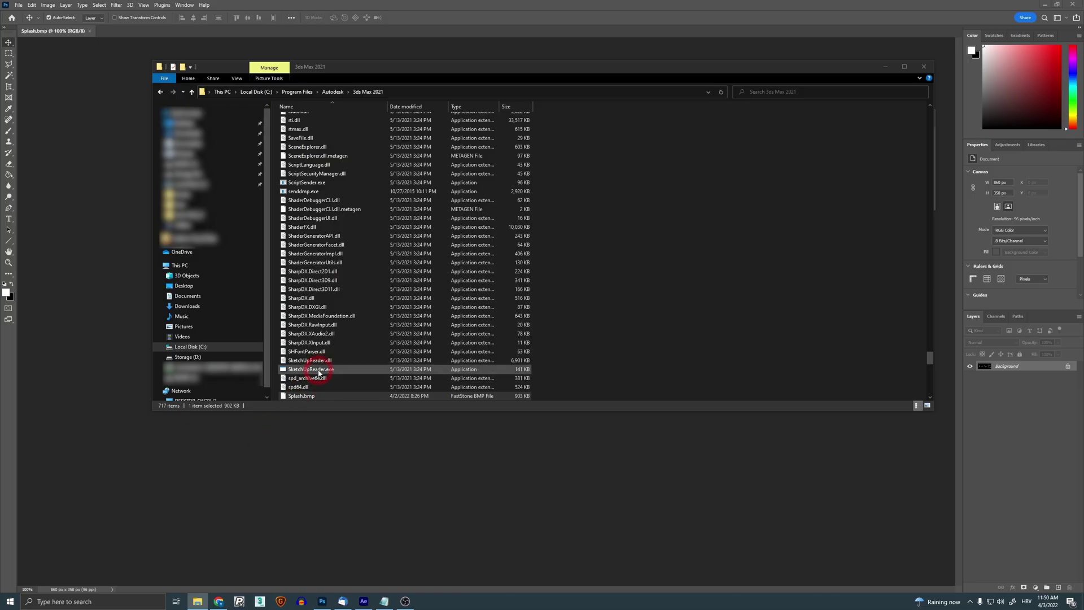
Browse to Program Files\Autodesk\3ds Max 2022 and locate Splash.bmp (903 KB)
{"action": "key", "text": "alt+Tab"}
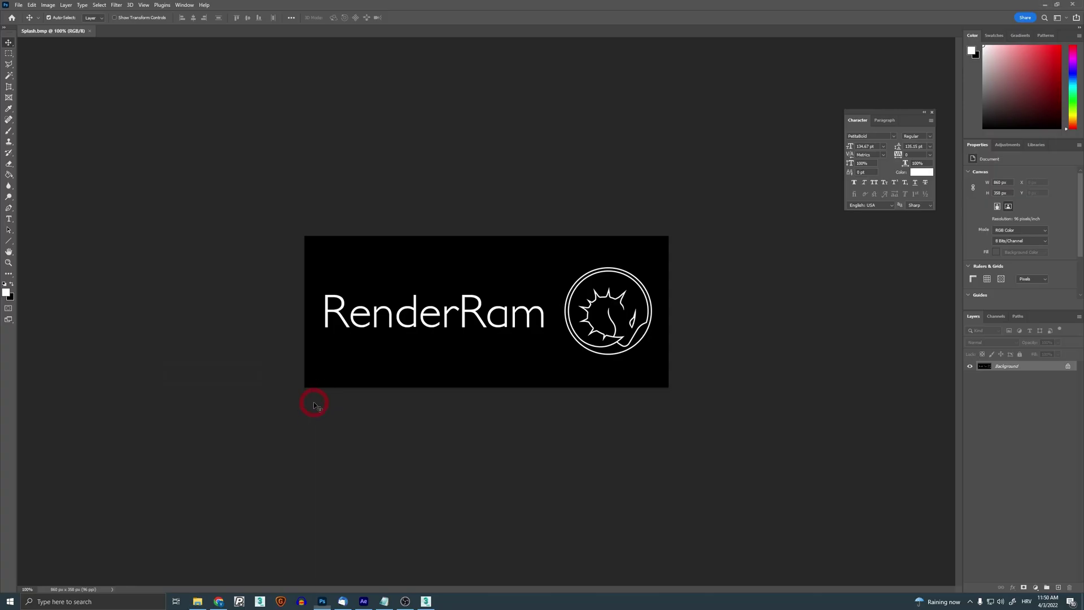
{"action": "left_click", "coordinate": [197, 601]}
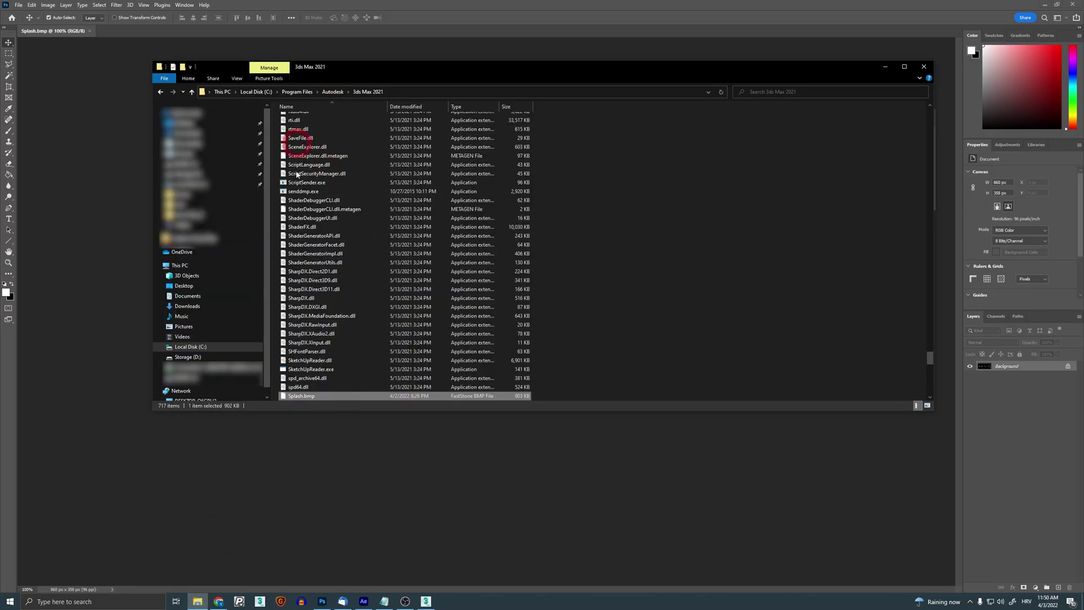
{"action": "left_click", "coordinate": [332, 92]}
{"action": "double_click", "coordinate": [303, 142]}
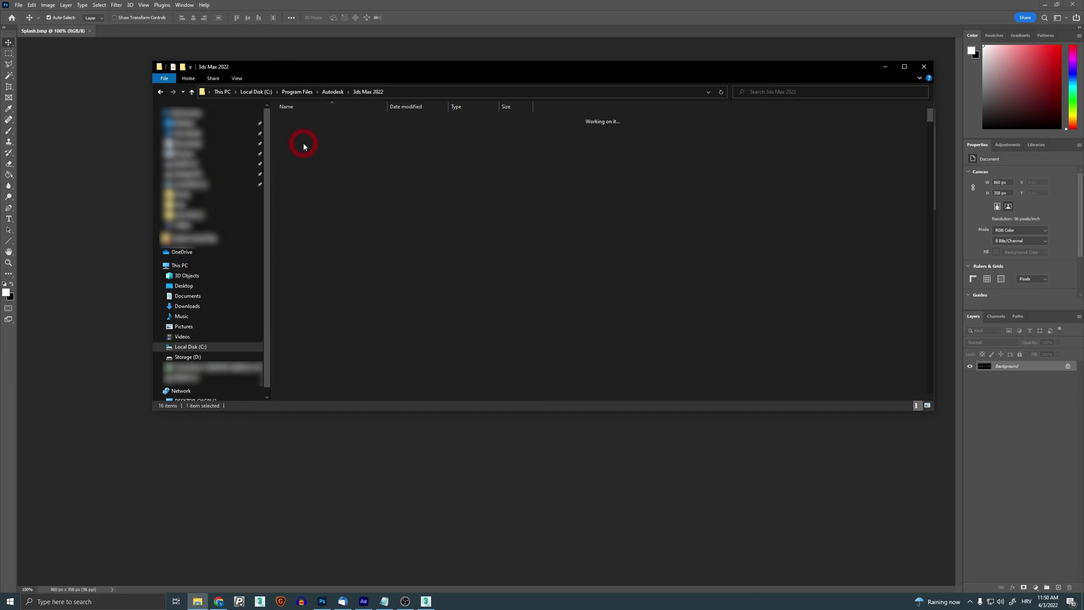
{"action": "scroll", "coordinate": [446, 282], "scroll_direction": "down", "scroll_amount": 20}
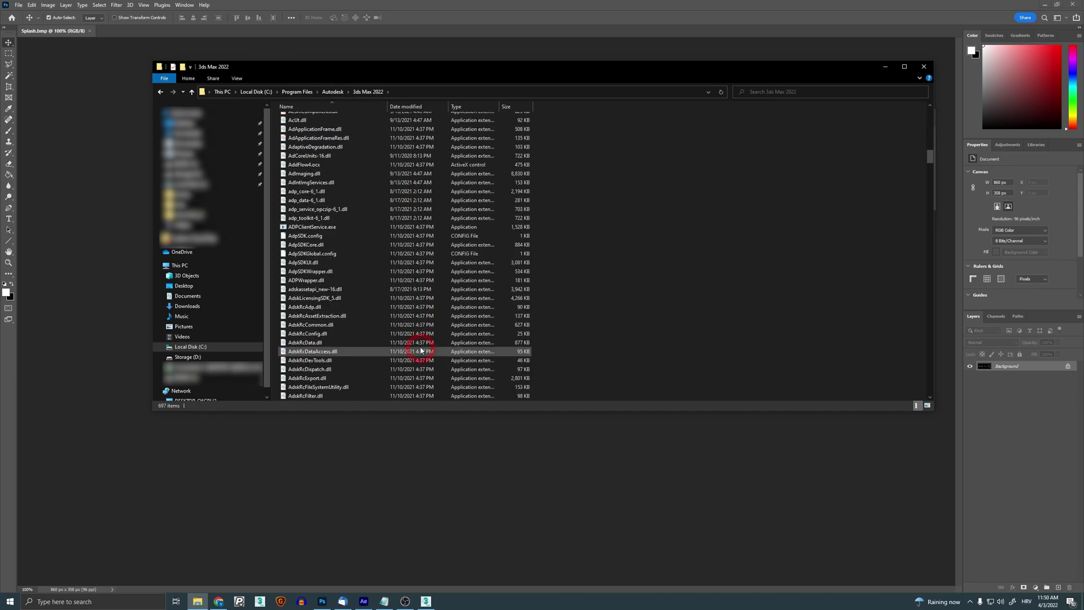
{"action": "left_click", "coordinate": [295, 342]}
{"action": "left_click", "coordinate": [306, 369]}
{"action": "left_click", "coordinate": [310, 371]}
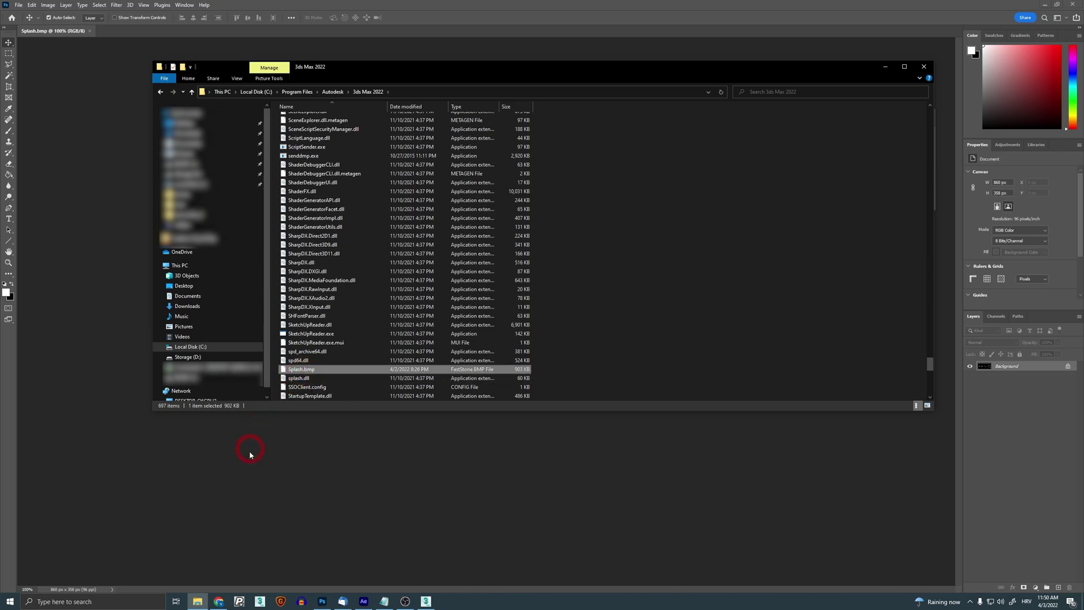
{"action": "left_click", "coordinate": [257, 600]}
{"action": "right_click", "coordinate": [261, 601]}
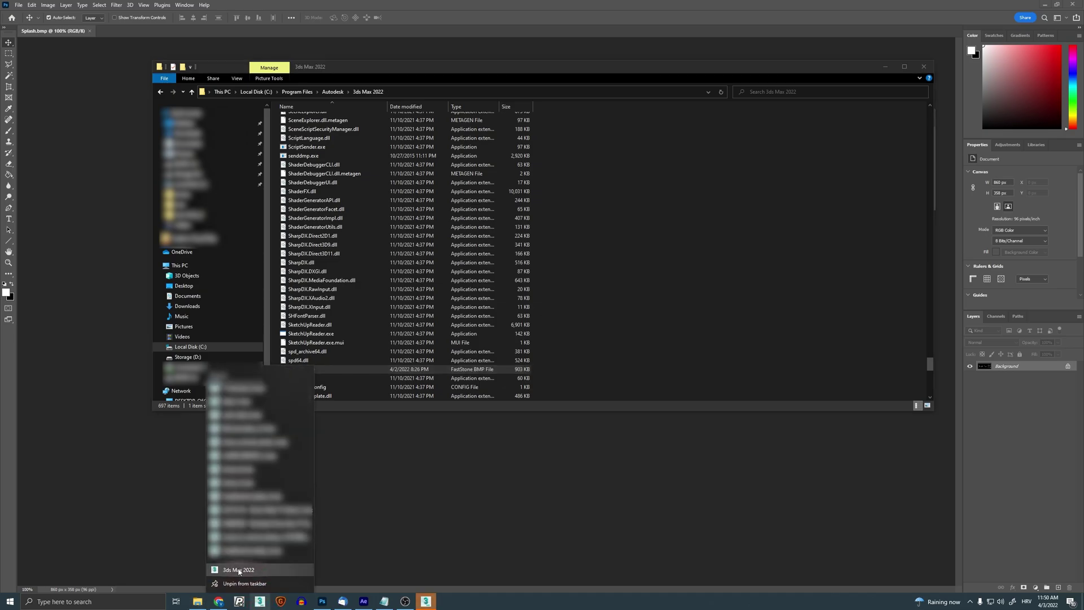
{"action": "right_click", "coordinate": [239, 572]}
{"action": "left_click", "coordinate": [259, 561]}
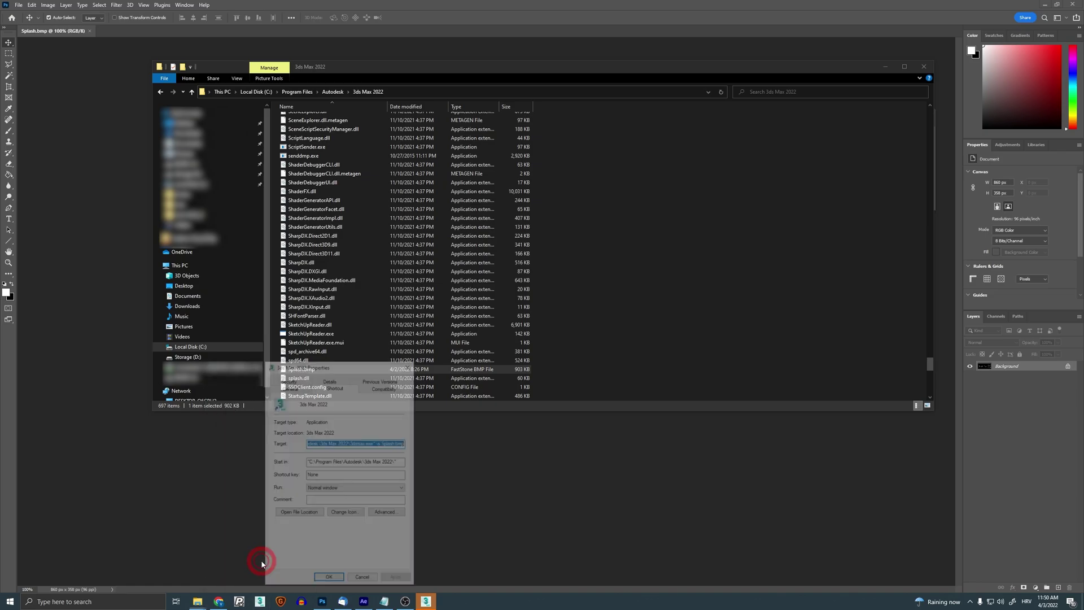
{"action": "left_click", "coordinate": [308, 403]}
{"action": "left_click", "coordinate": [377, 443]}
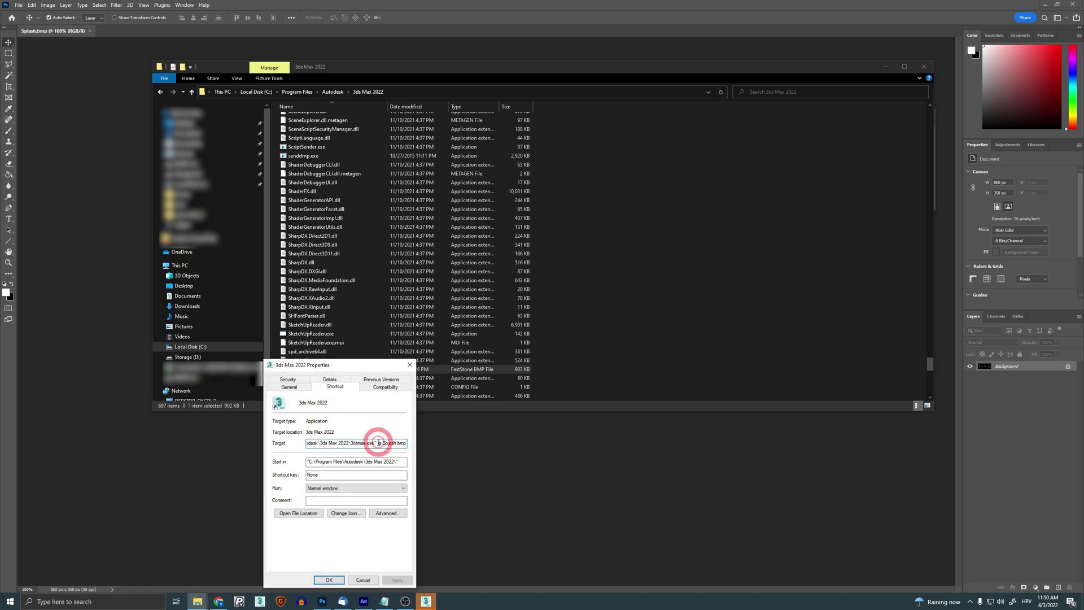
{"action": "left_click_drag", "start_coordinate": [376, 443], "coordinate": [405, 444]}
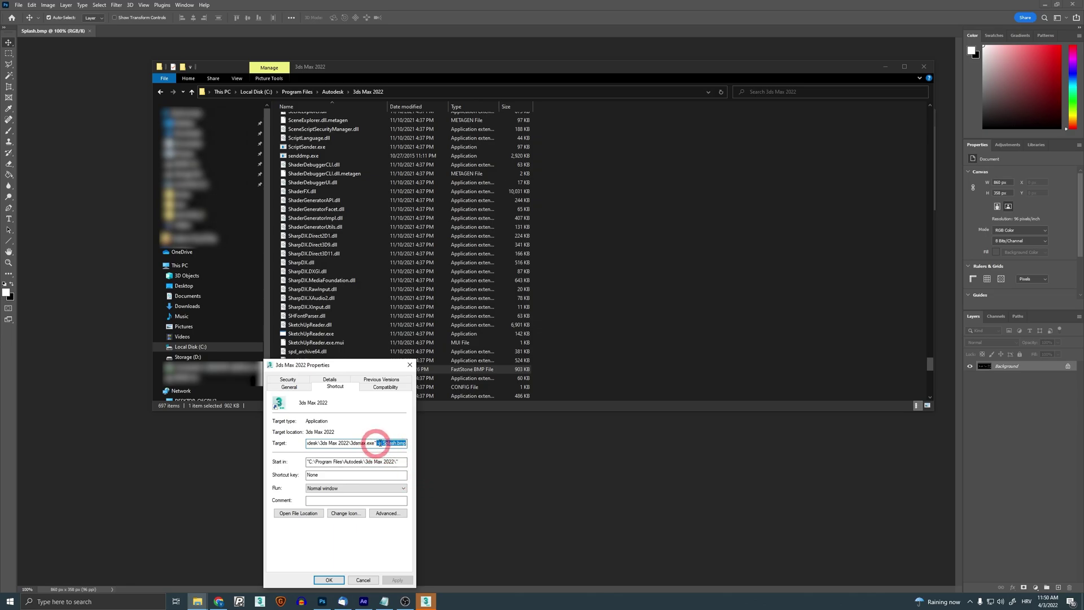
{"action": "left_click", "coordinate": [328, 580]}
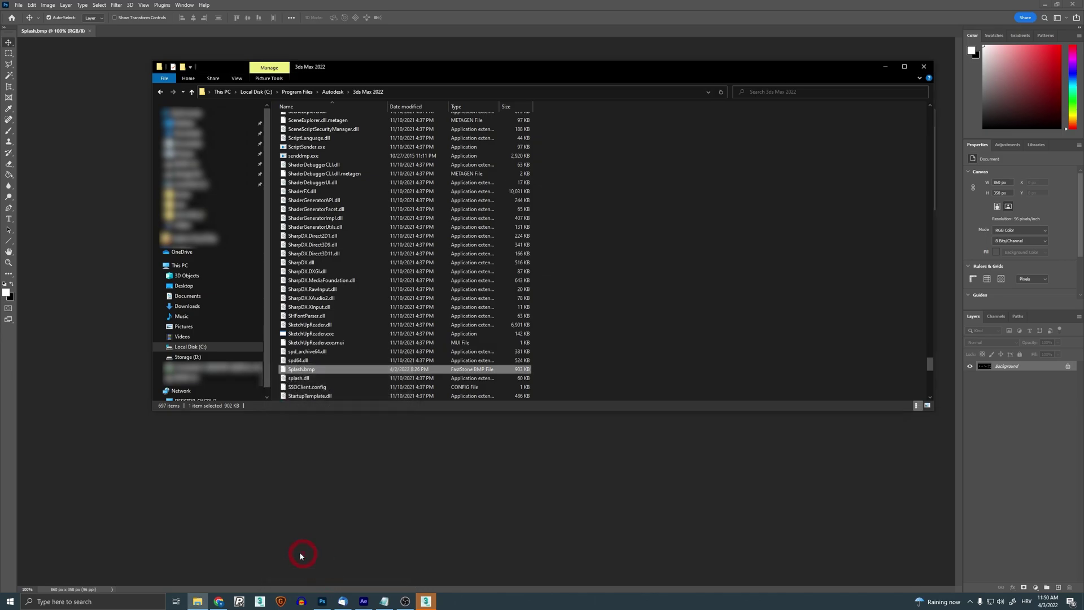
Launch 3ds Max 2022 from the taskbar to see the RenderRam splash
{"action": "left_click", "coordinate": [261, 602]}
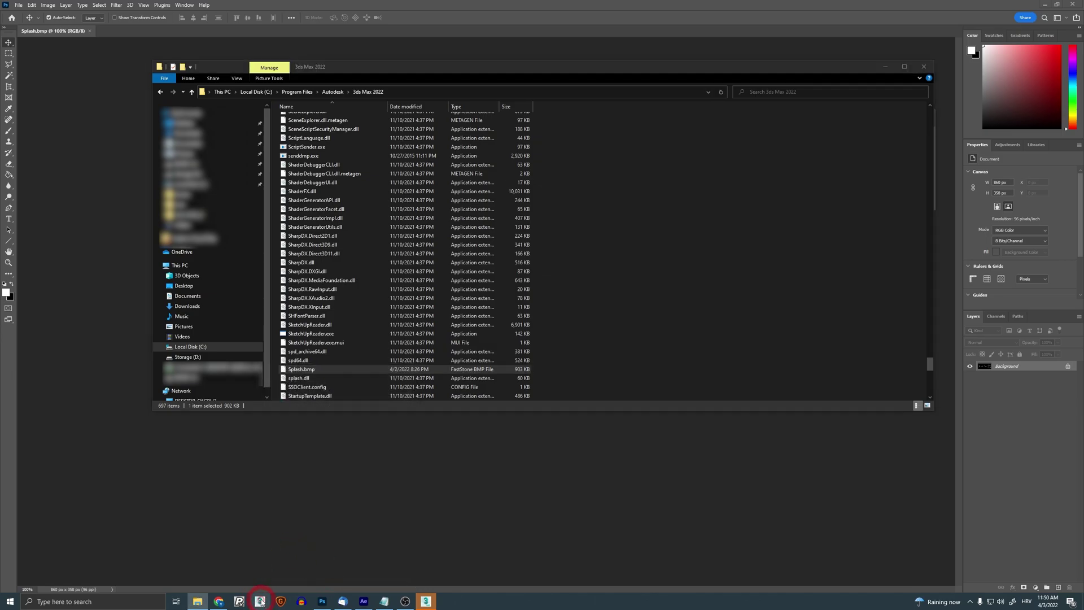